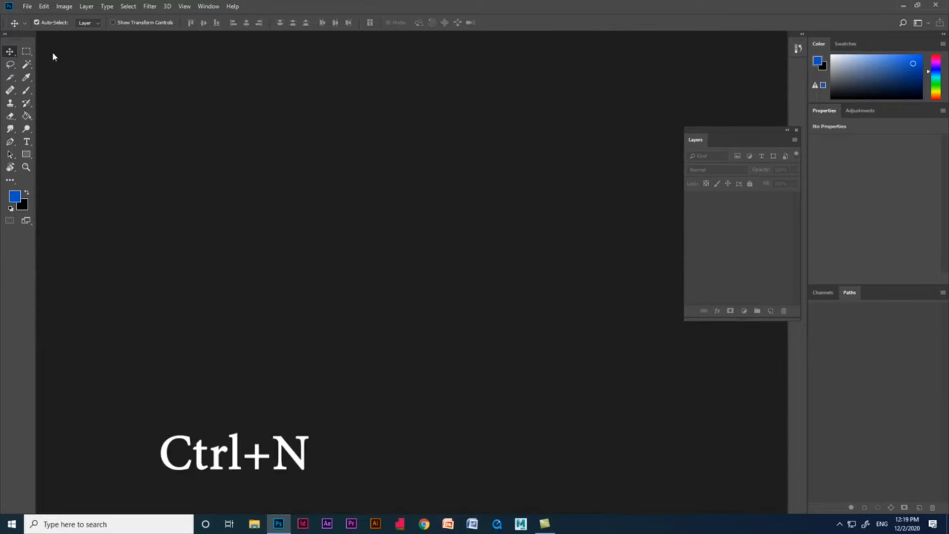
Step: Create a new blank 11 × 8.5 in, 300 ppi CMYK document
click(26, 6)
click(34, 16)
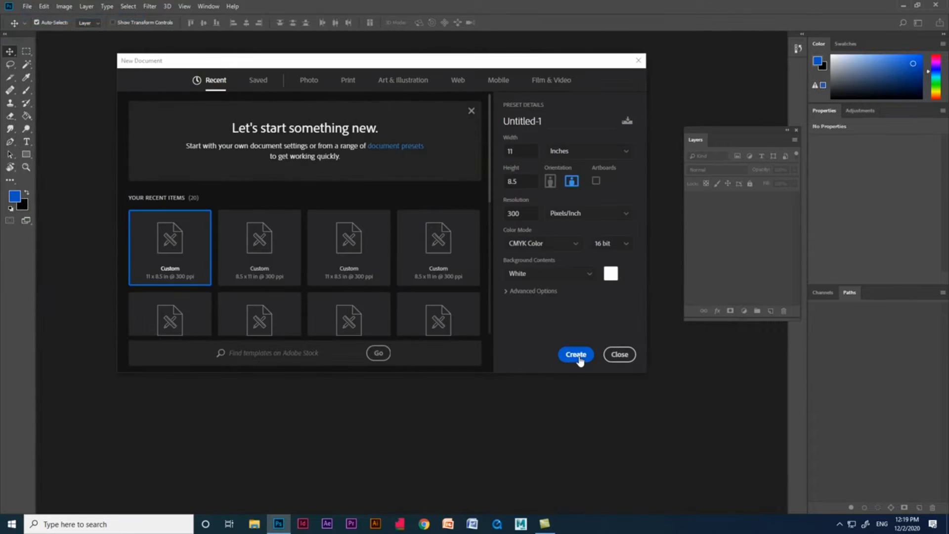
click(577, 357)
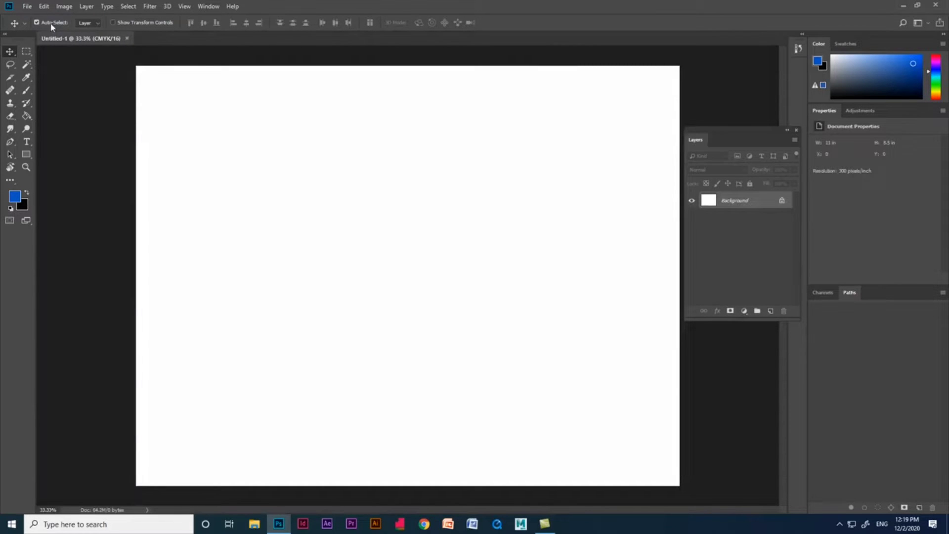
click(26, 6)
click(78, 180)
Step: Switch to the Gradient Tool and unlock the Background into Layer 0
click(27, 116)
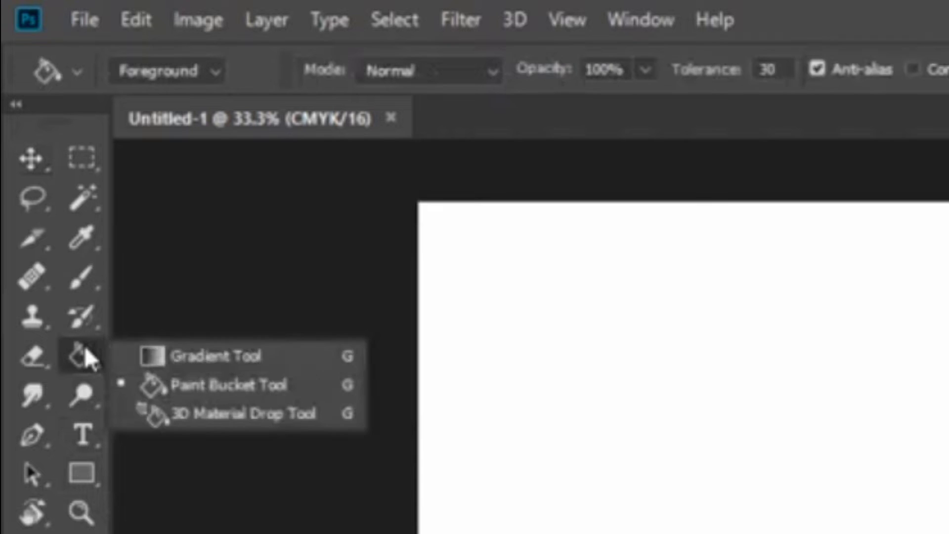
click(173, 355)
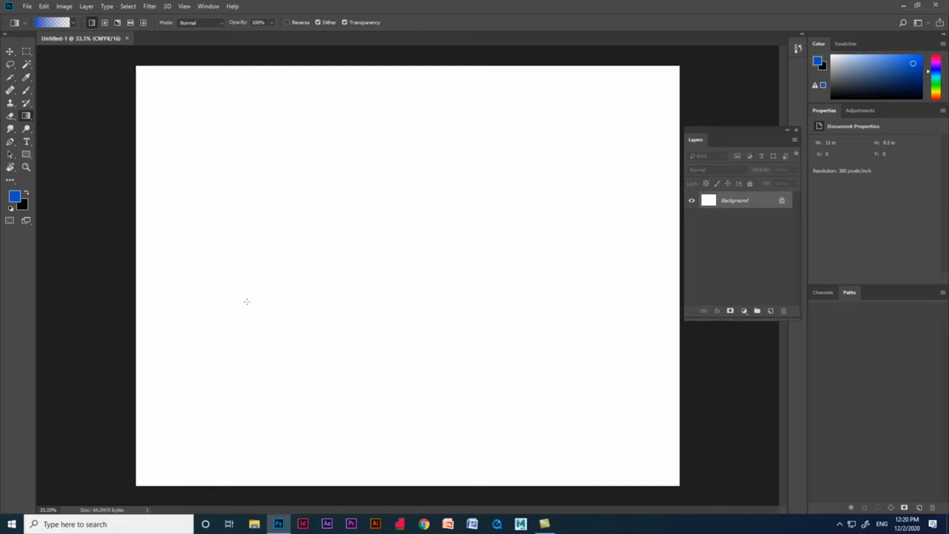
click(781, 200)
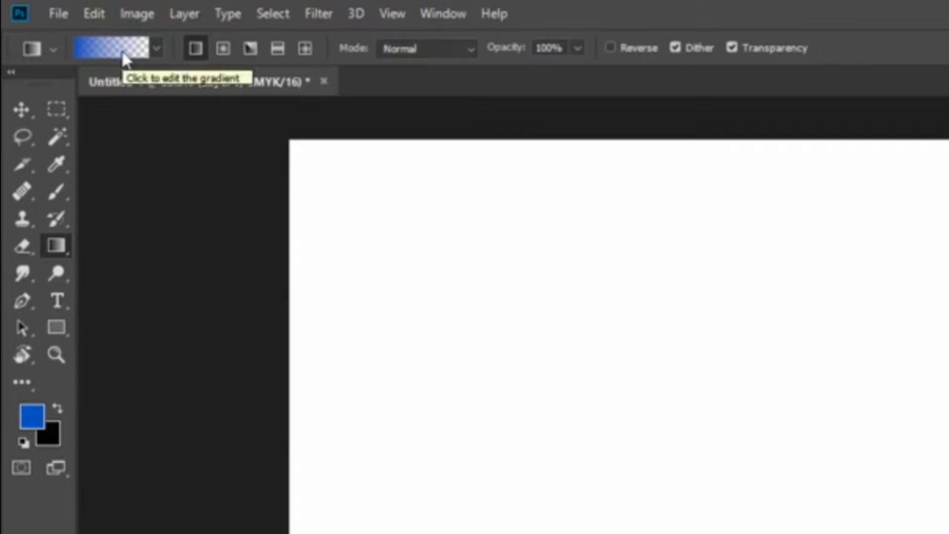
Step: Open the Gradient Editor and enlarge its window
click(123, 55)
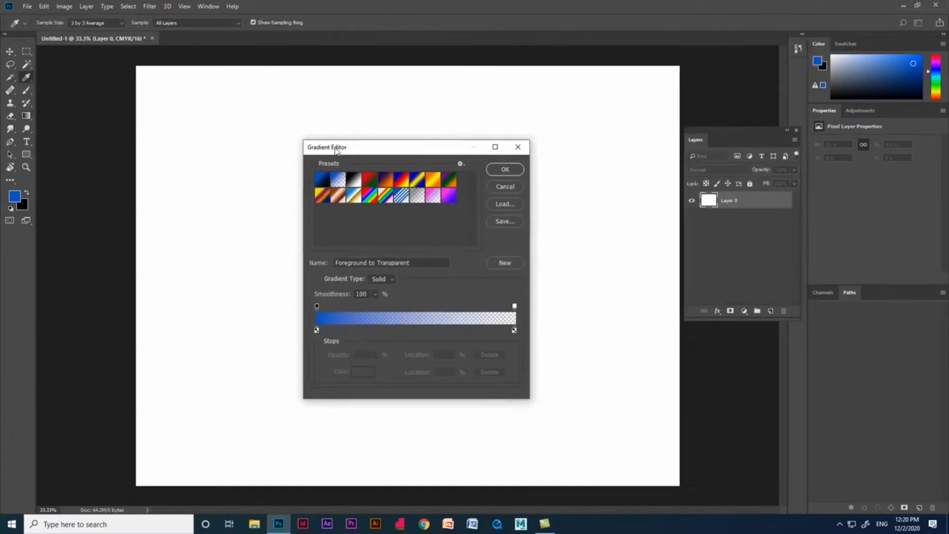
drag(336, 151, 338, 156)
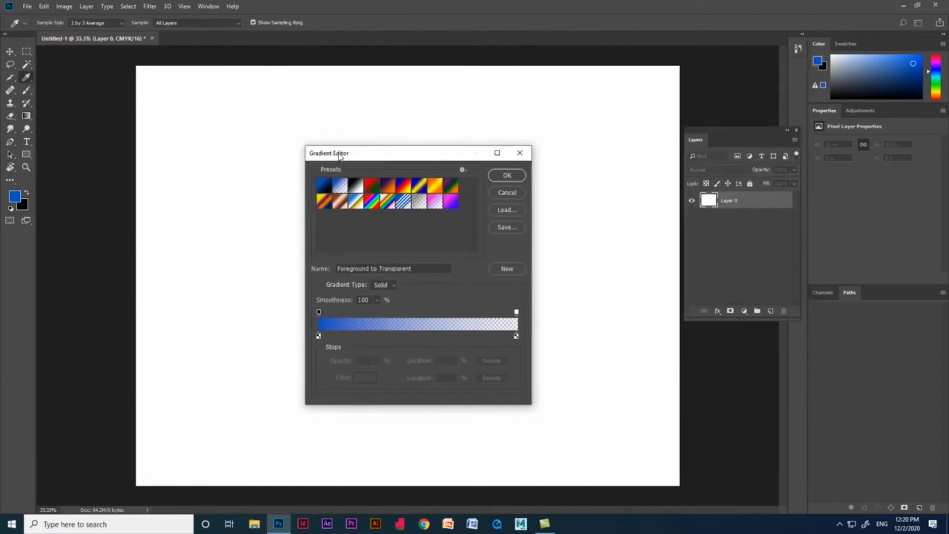
drag(532, 402, 625, 480)
drag(435, 154, 408, 114)
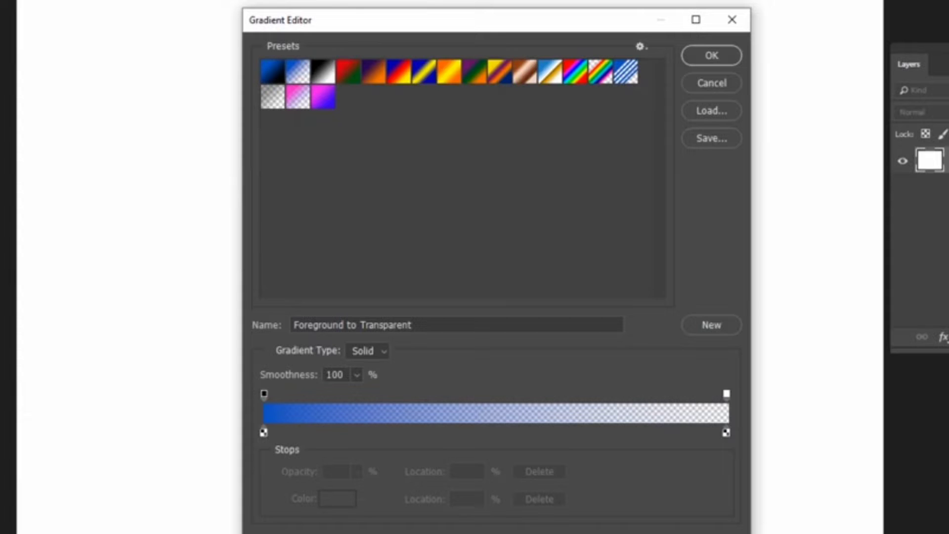
Step: Try the Blue-Yellow-Blue, Orange-Yellow-Orange and other presets, then choose Black, White
click(424, 79)
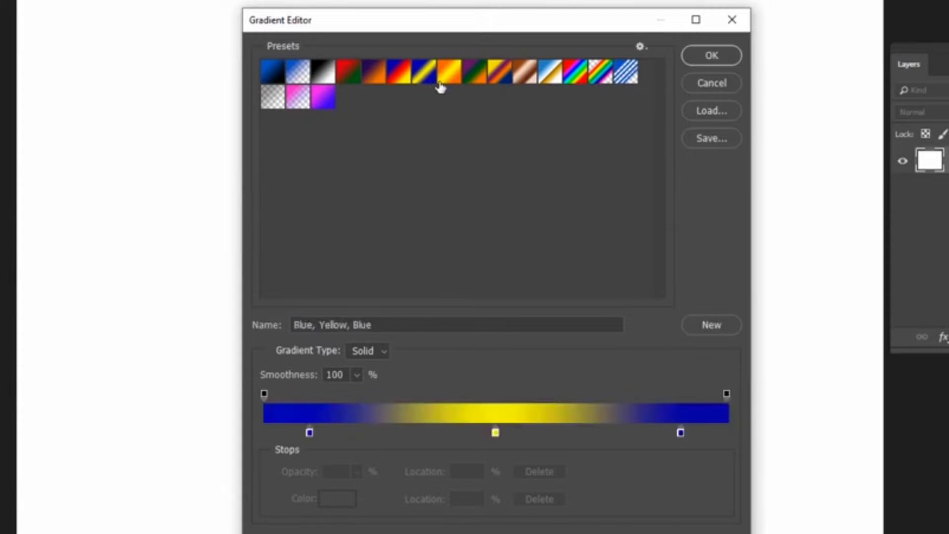
click(446, 81)
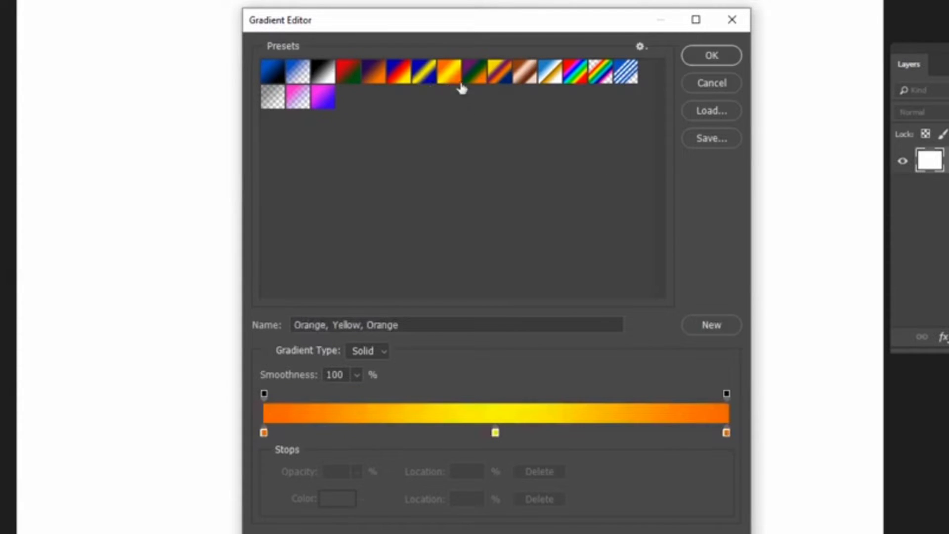
click(481, 79)
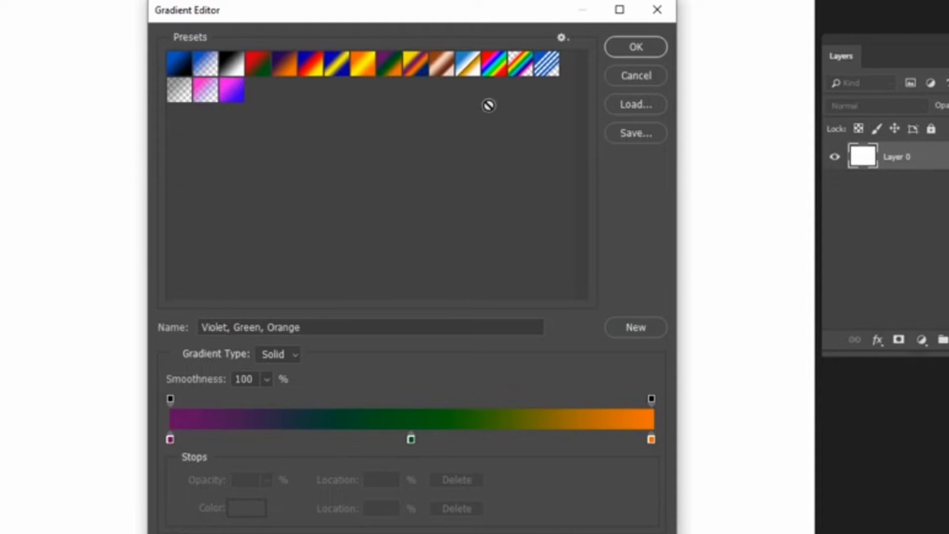
click(208, 73)
click(231, 72)
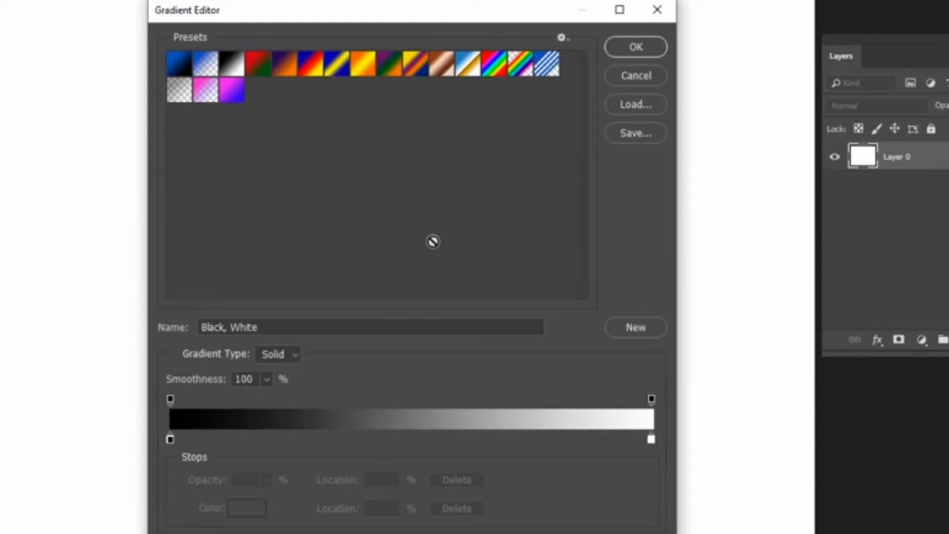
Step: Confirm the Black, White gradient, add Layer 1, and undo a trial diagonal fill
click(624, 52)
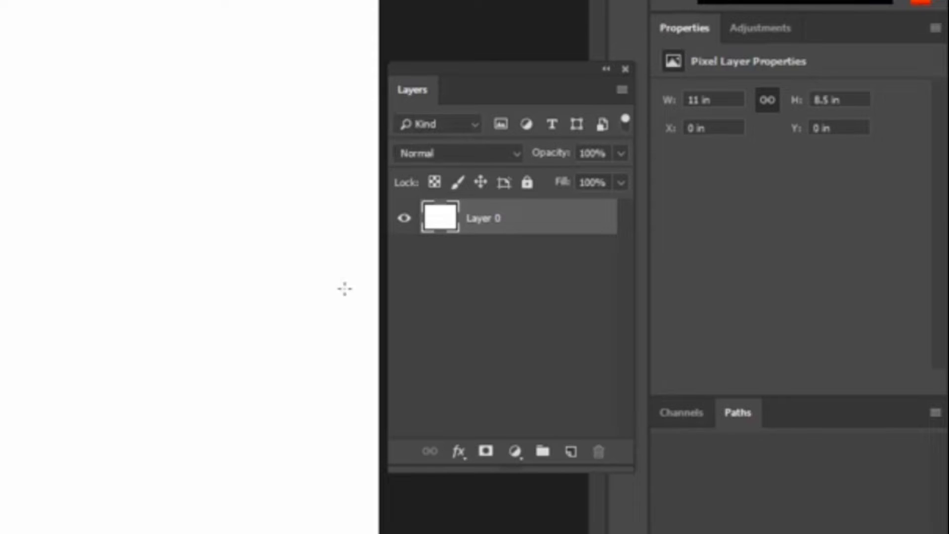
click(569, 453)
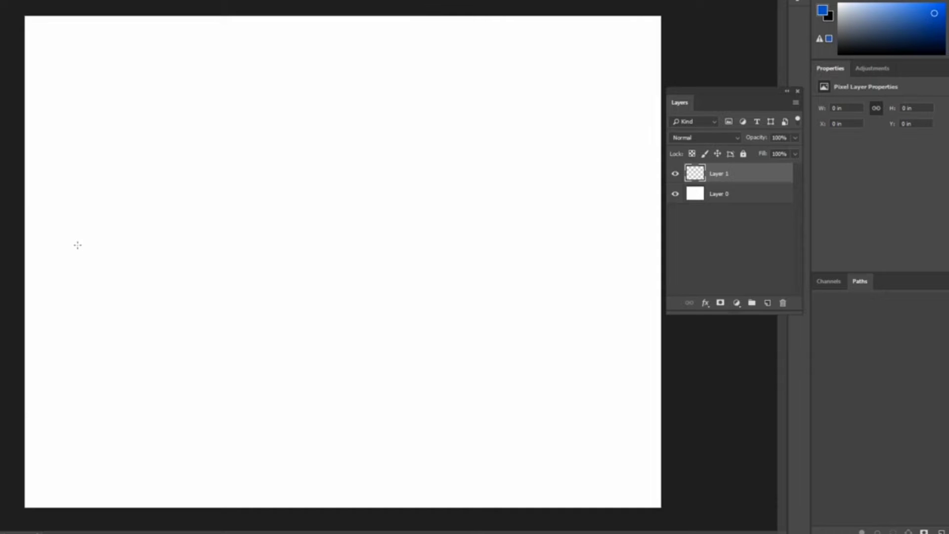
drag(12, 516, 460, 207)
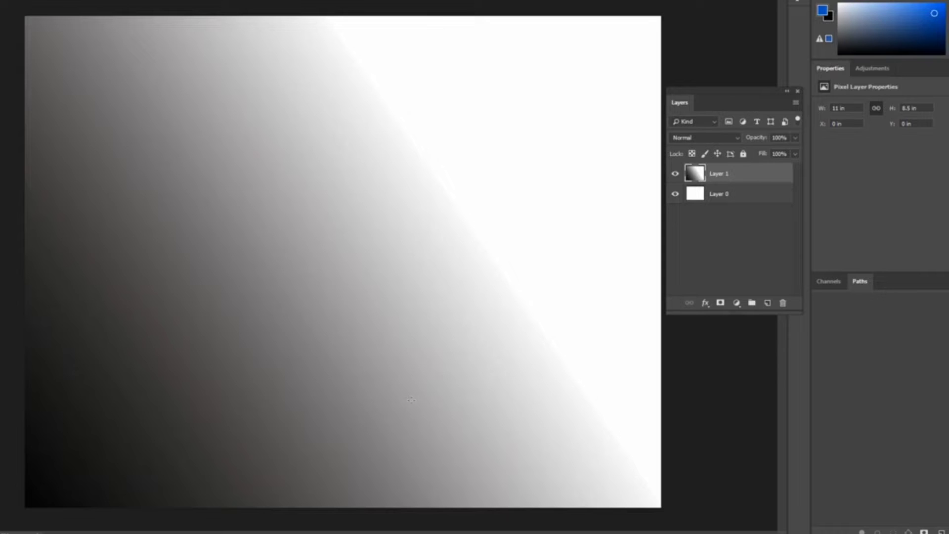
key(ctrl+z)
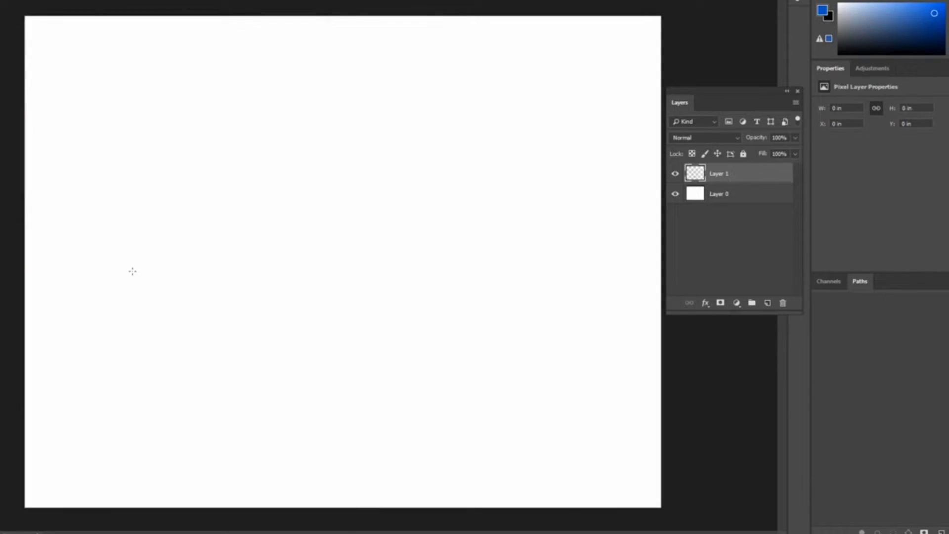
Step: Try horizontal and slanted black-to-white gradients on Layer 1, undoing each
drag(59, 242, 461, 286)
key(shift)
key(shift)
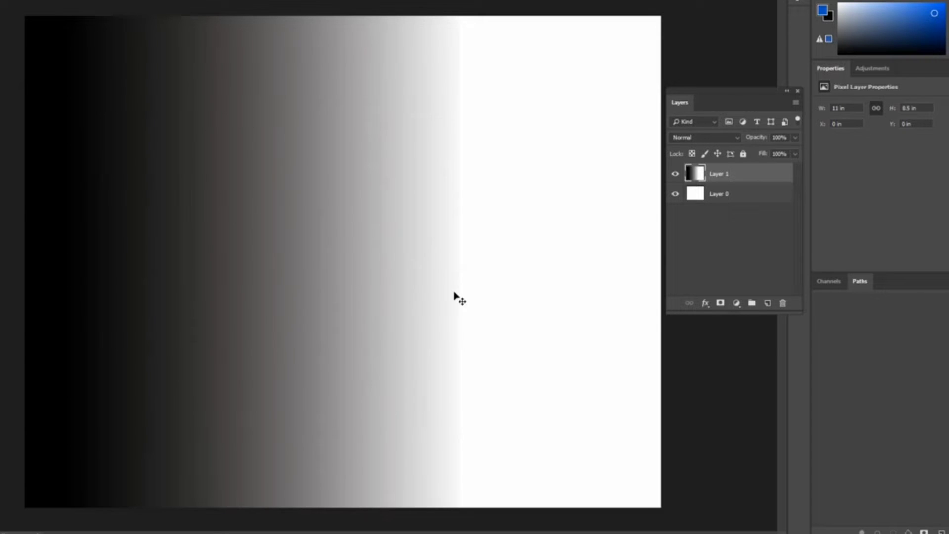
key(ctrl+z)
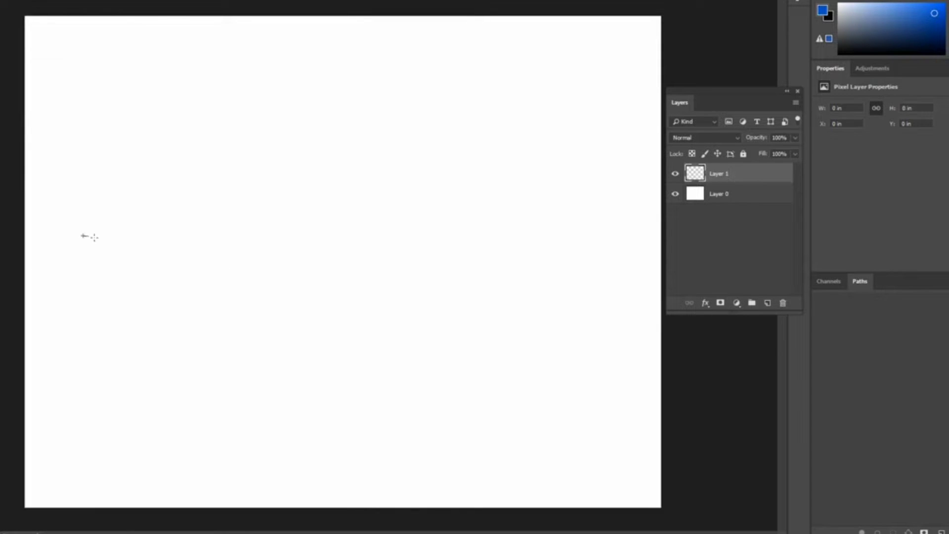
drag(94, 238, 502, 339)
key(ctrl+z)
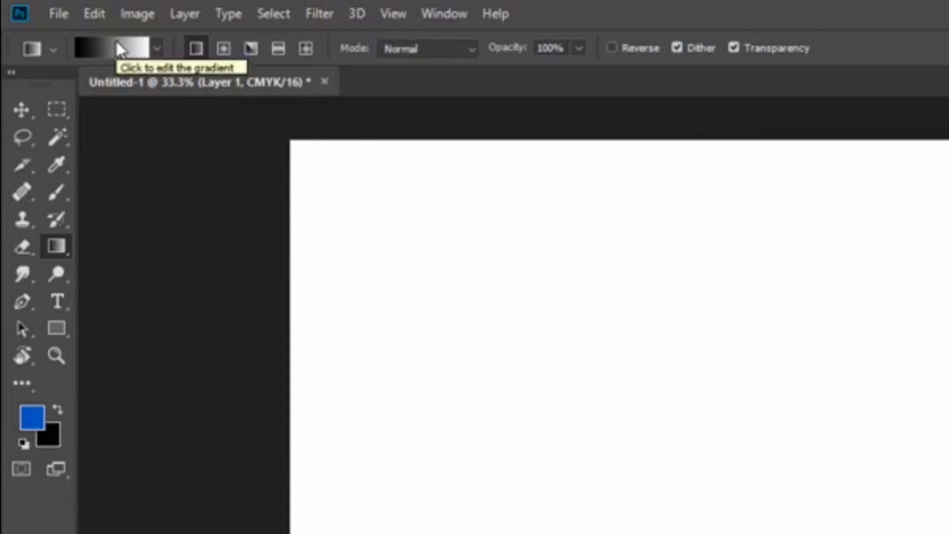
Step: In the Gradient Editor, make the left stop blue and the right stop red
click(118, 45)
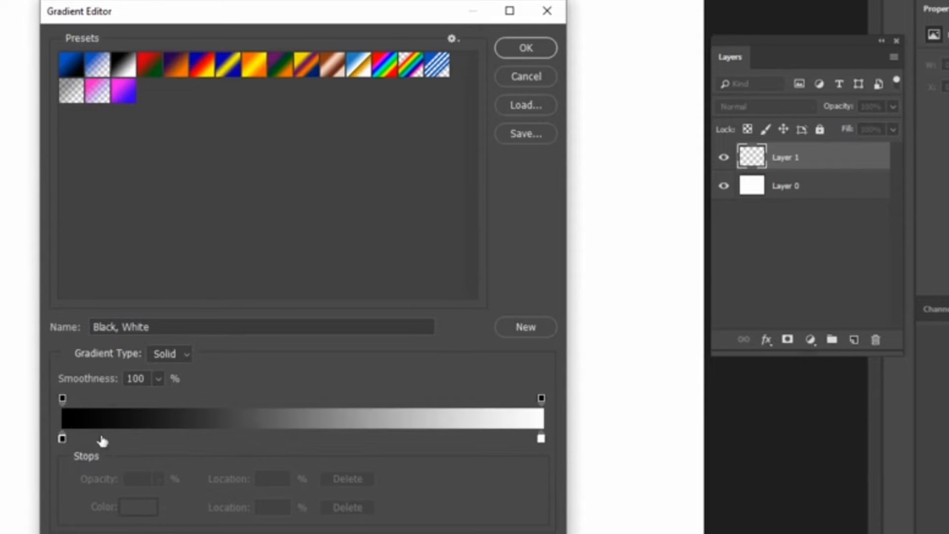
click(62, 438)
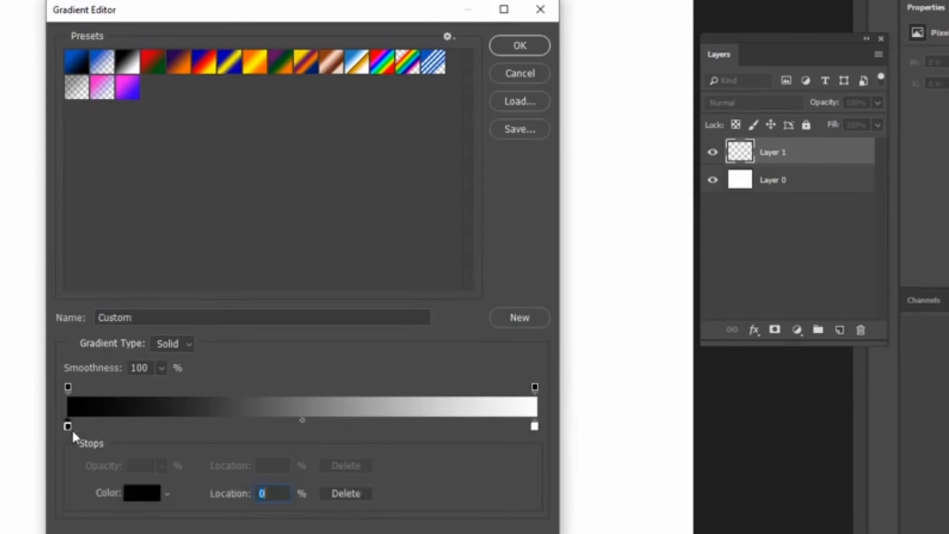
click(138, 491)
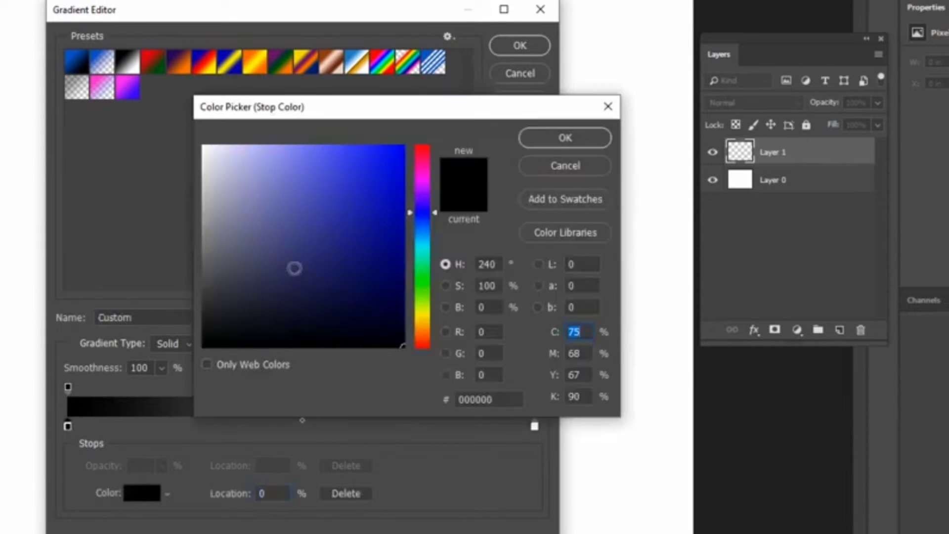
click(402, 137)
click(567, 138)
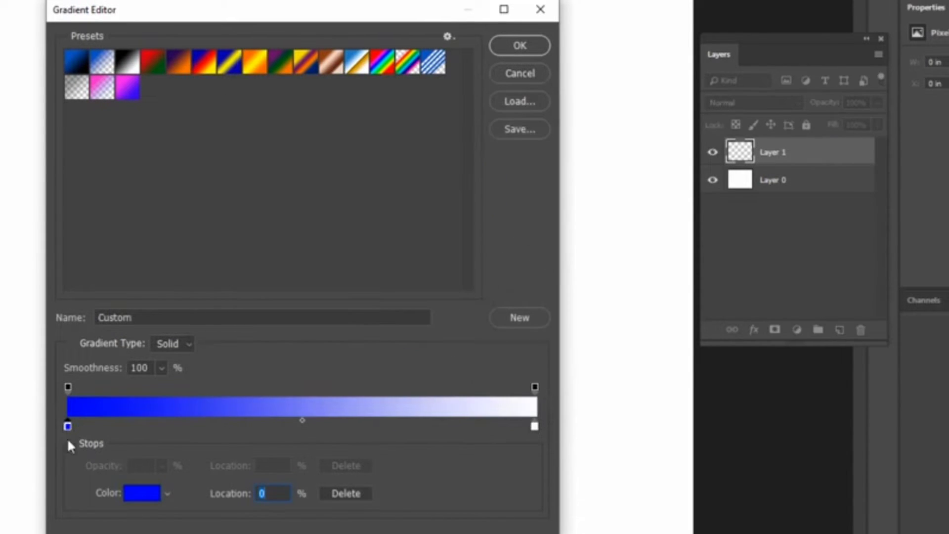
click(534, 426)
click(140, 495)
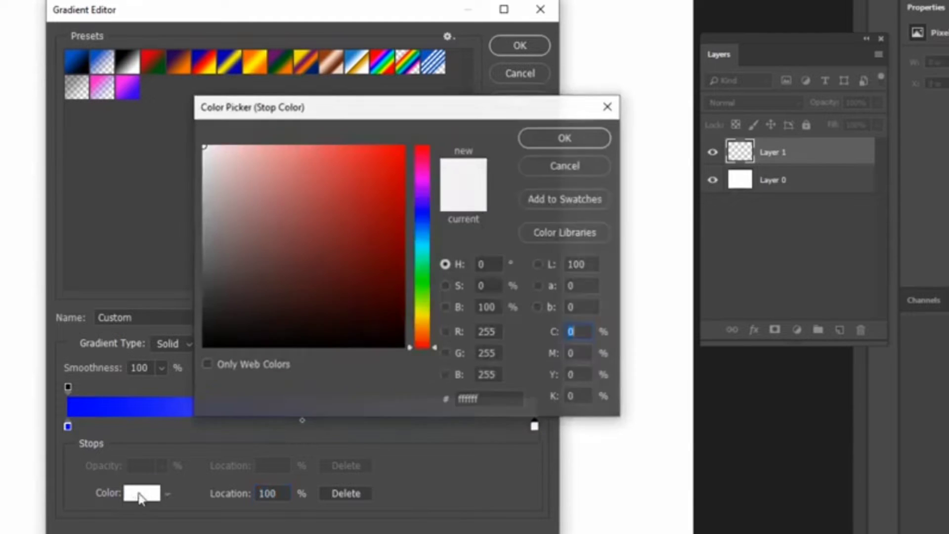
click(405, 147)
click(562, 143)
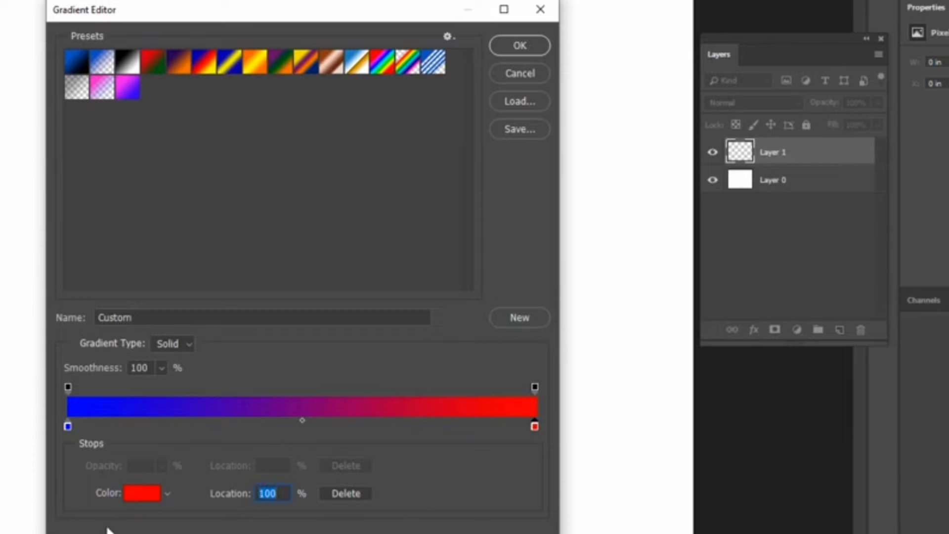
Step: Add a red stop at 73% and a white stop at 34%
click(412, 425)
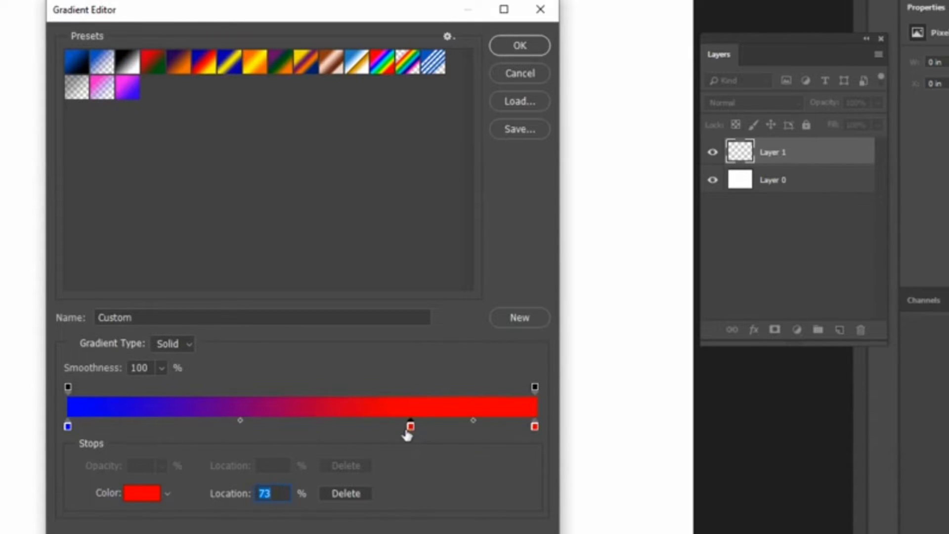
click(136, 426)
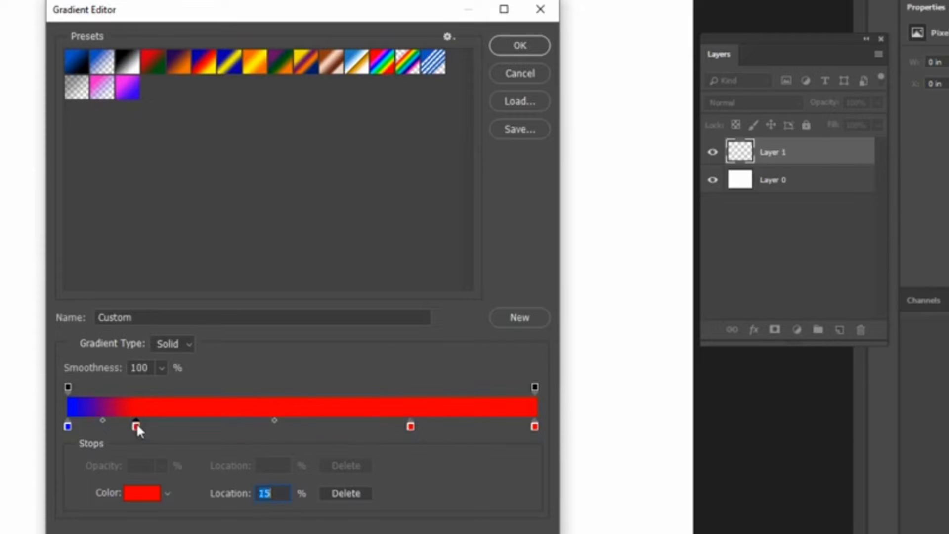
drag(137, 425, 225, 428)
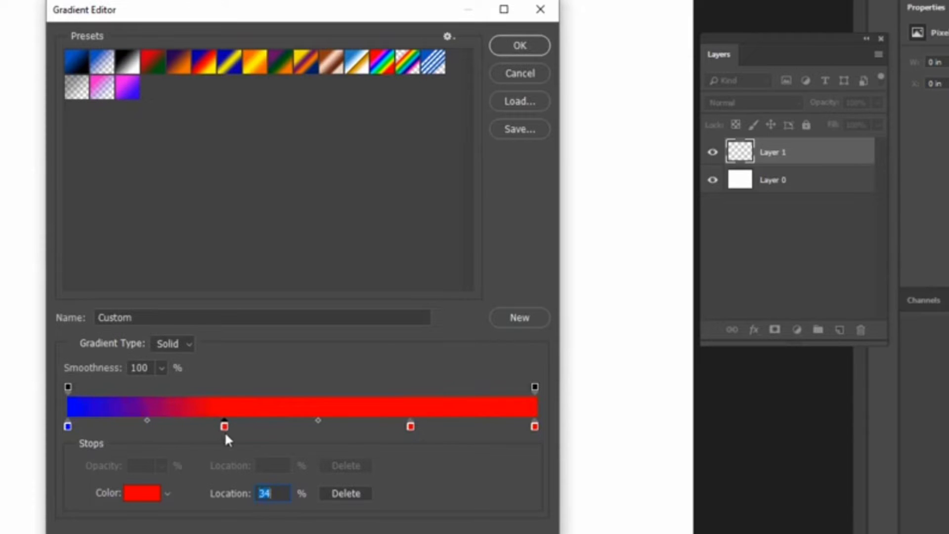
click(142, 492)
click(248, 145)
drag(240, 125, 198, 124)
click(526, 134)
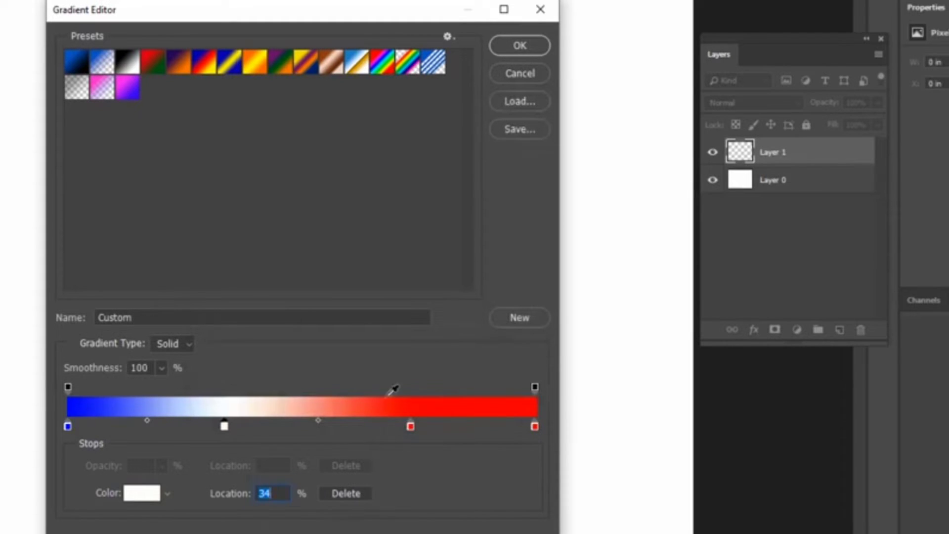
Step: Rework the stops and midpoints, moving white to 22% and shifting transitions toward red
click(353, 73)
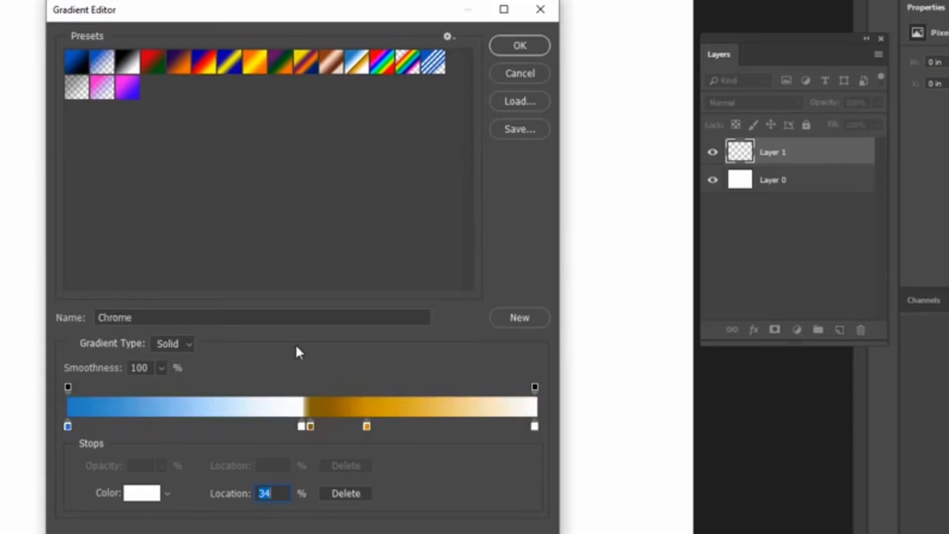
drag(300, 426, 177, 432)
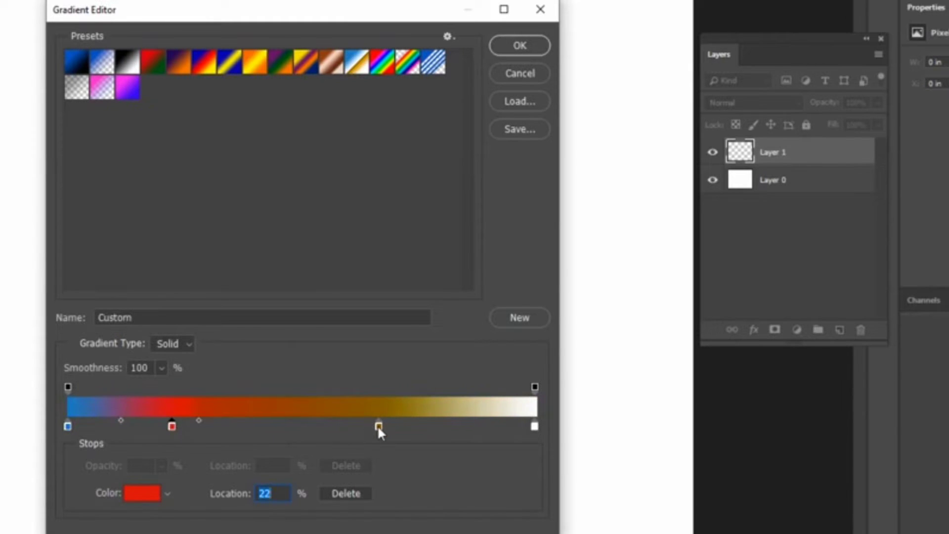
drag(379, 426, 241, 445)
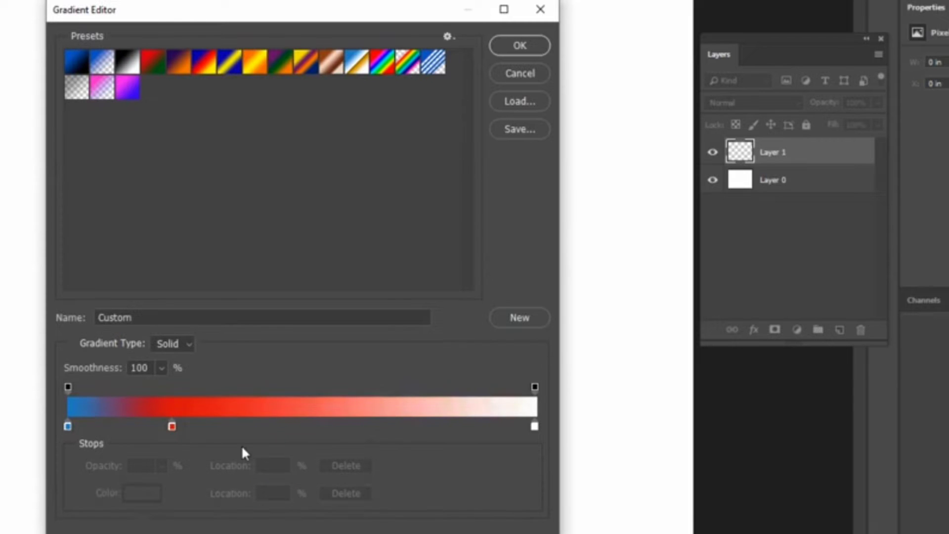
drag(172, 426, 292, 426)
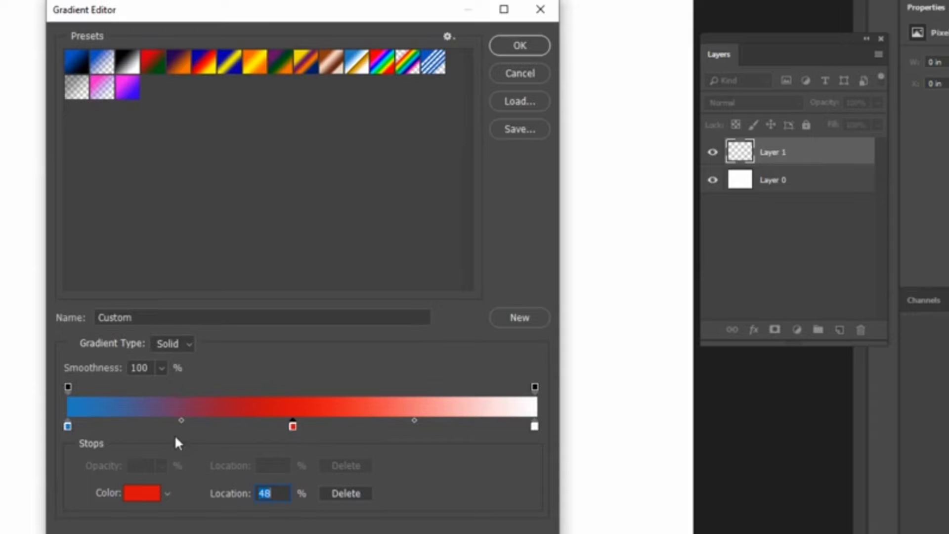
drag(182, 421, 260, 428)
click(292, 426)
drag(413, 420, 310, 421)
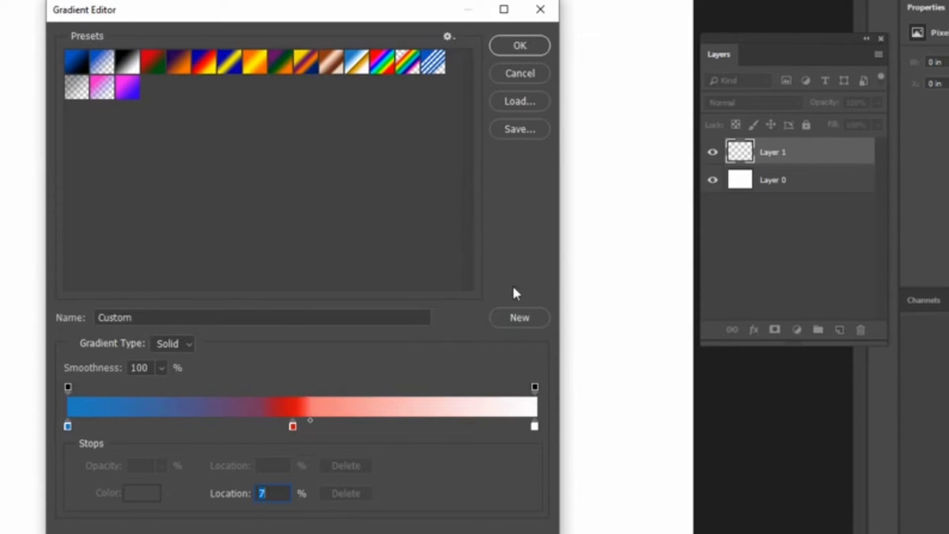
Step: Save the gradient as a new preset named 'new gradient'
click(76, 321)
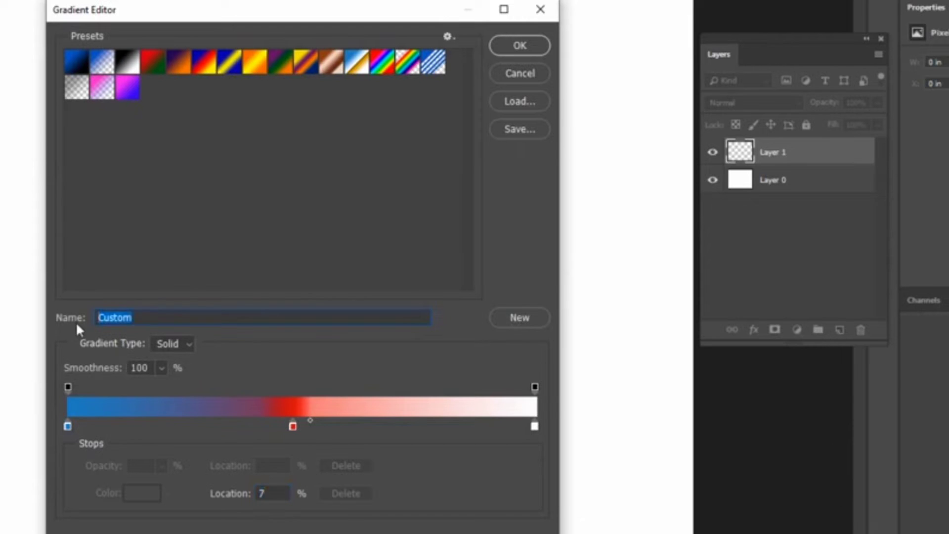
text(new gradient)
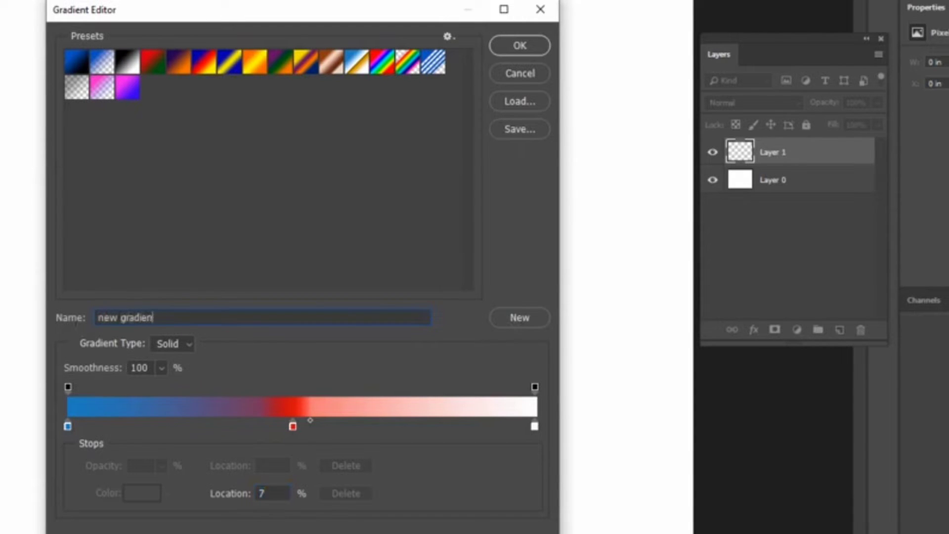
click(518, 317)
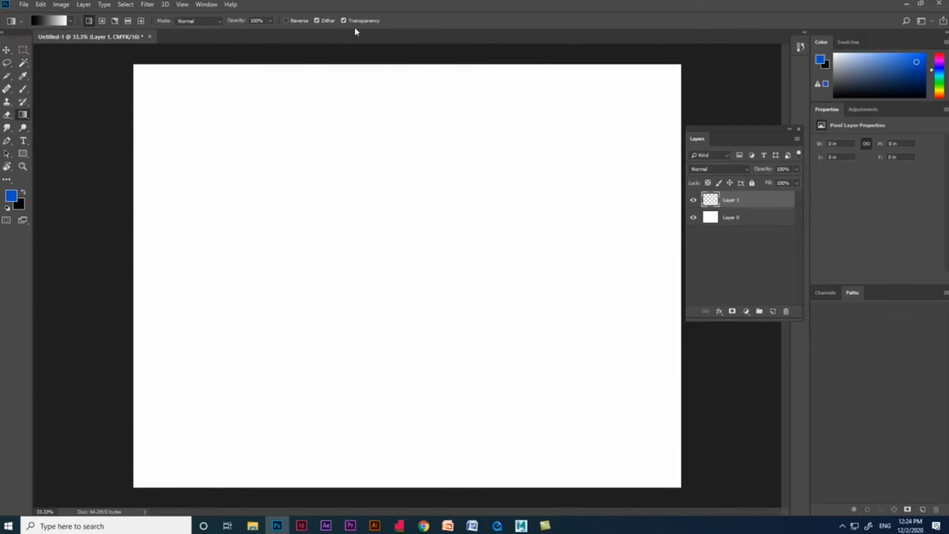
Step: Draw a black-to-white, then a reversed white-to-black horizontal gradient, undoing both
click(285, 20)
click(286, 21)
drag(161, 238, 540, 238)
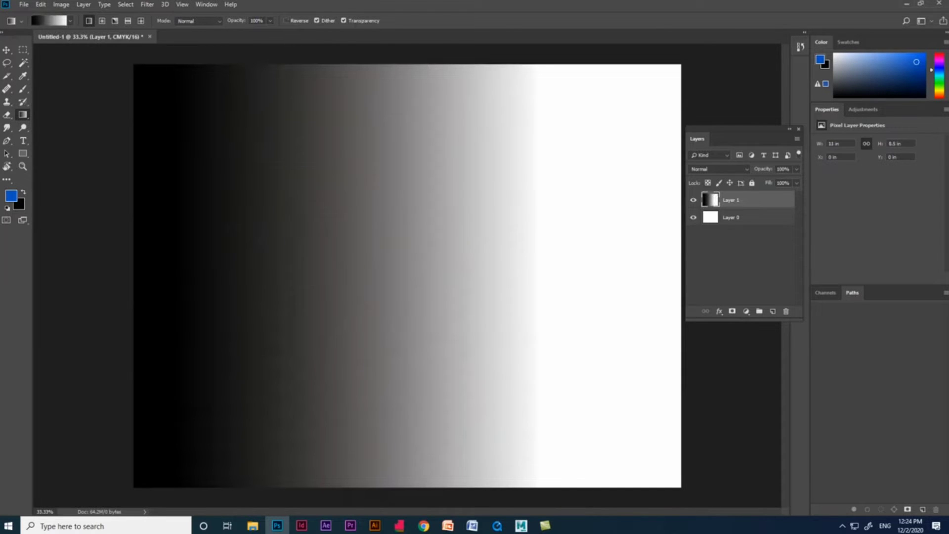
key(ctrl+z)
click(285, 21)
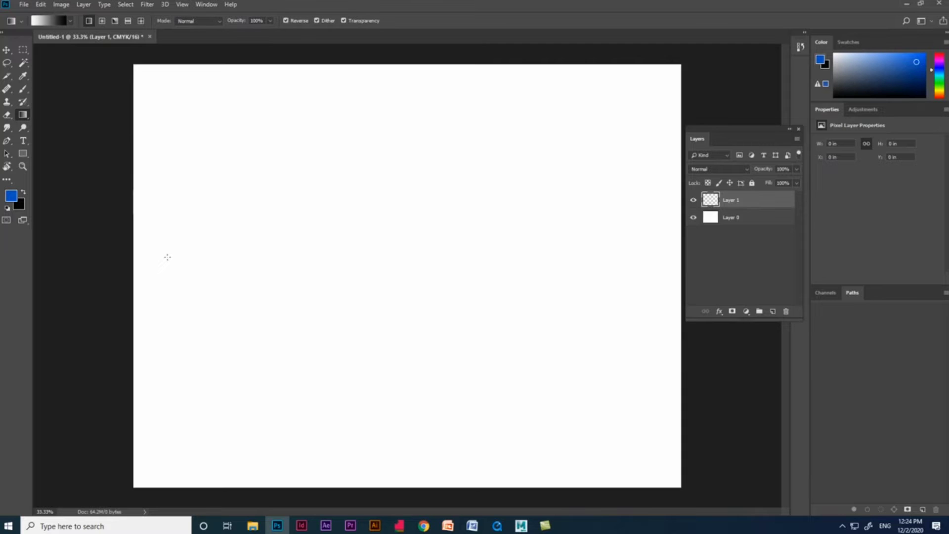
drag(167, 257, 489, 271)
key(ctrl+z)
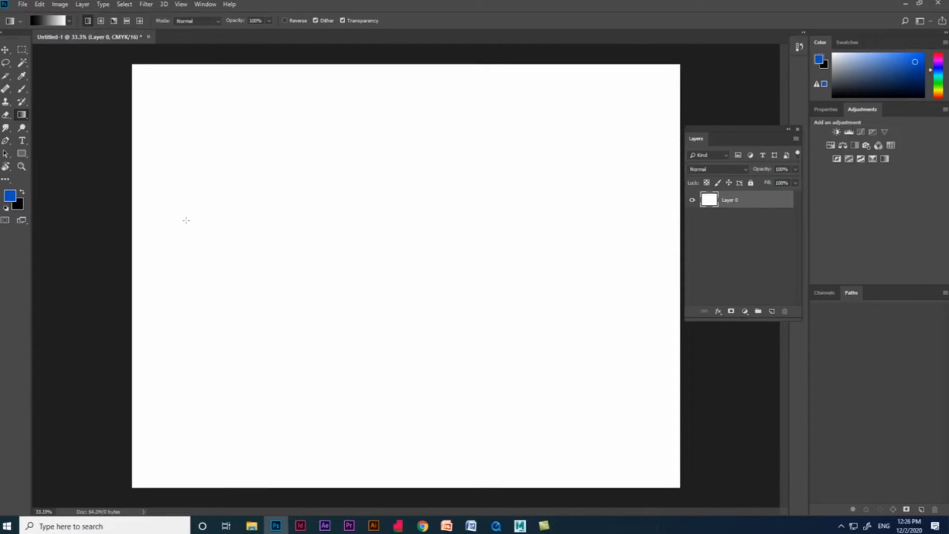
Step: Draw linear and radial gradients on two new layers, hiding each one
click(772, 313)
drag(156, 260, 478, 262)
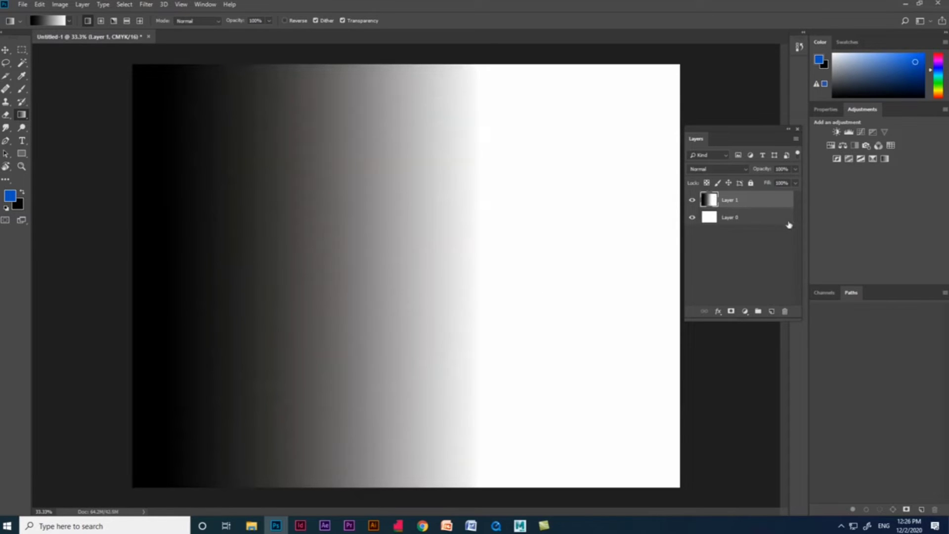
click(692, 200)
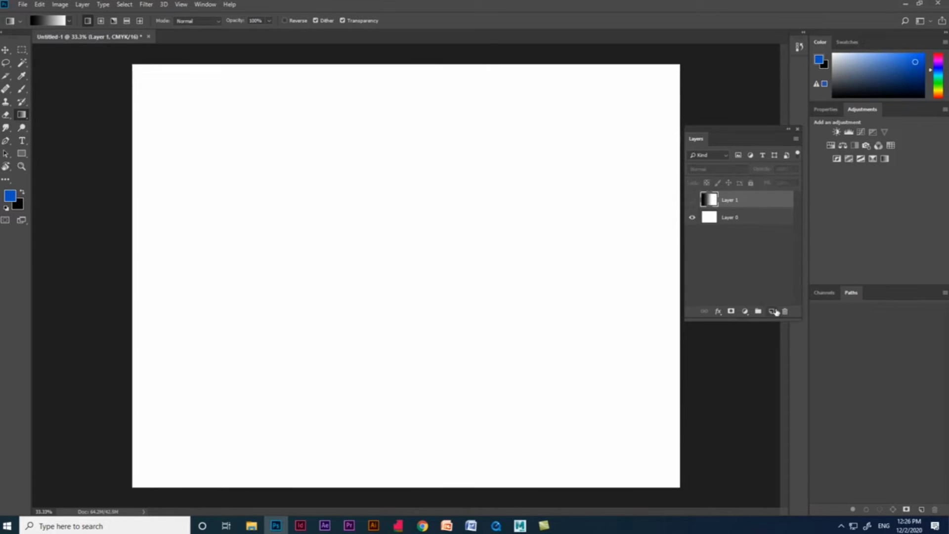
click(772, 312)
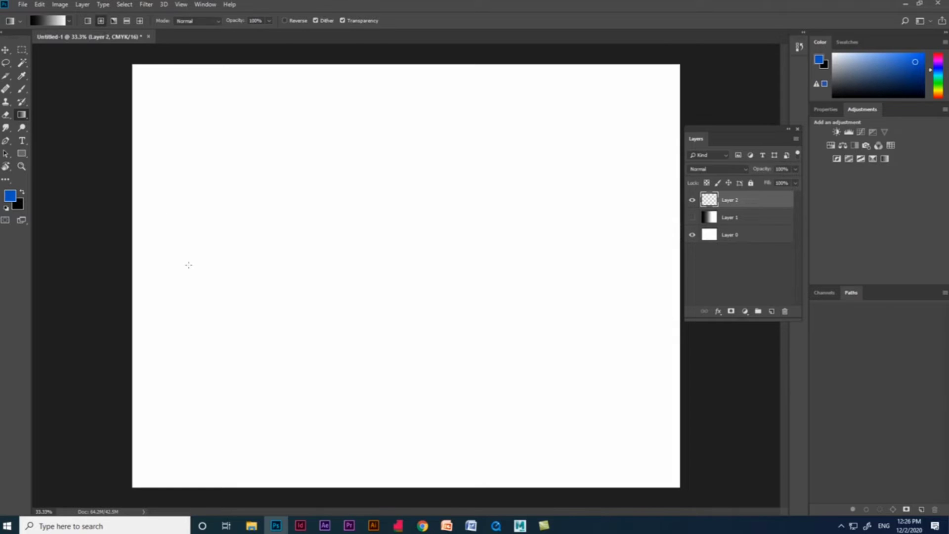
drag(371, 260, 374, 193)
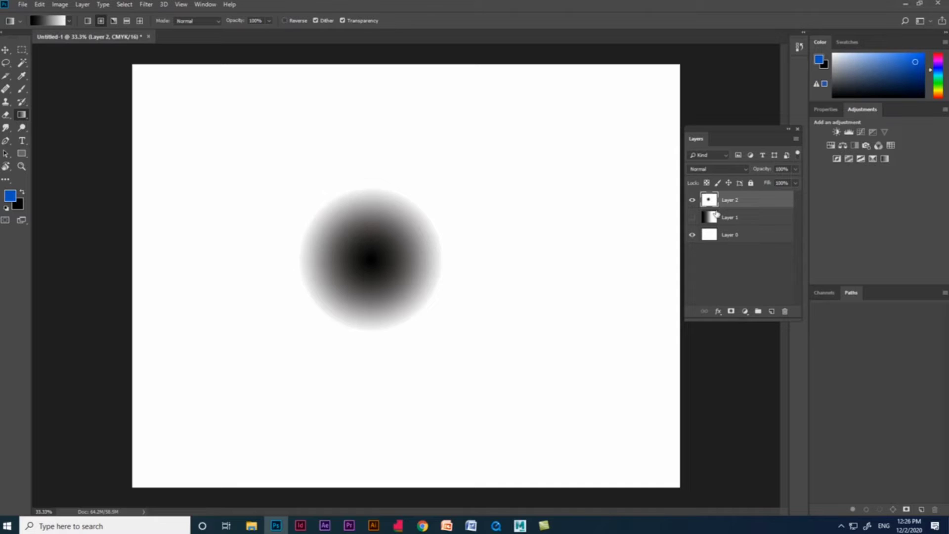
click(692, 200)
Step: Draw angle, reflected and diamond gradients on three more new layers
click(771, 312)
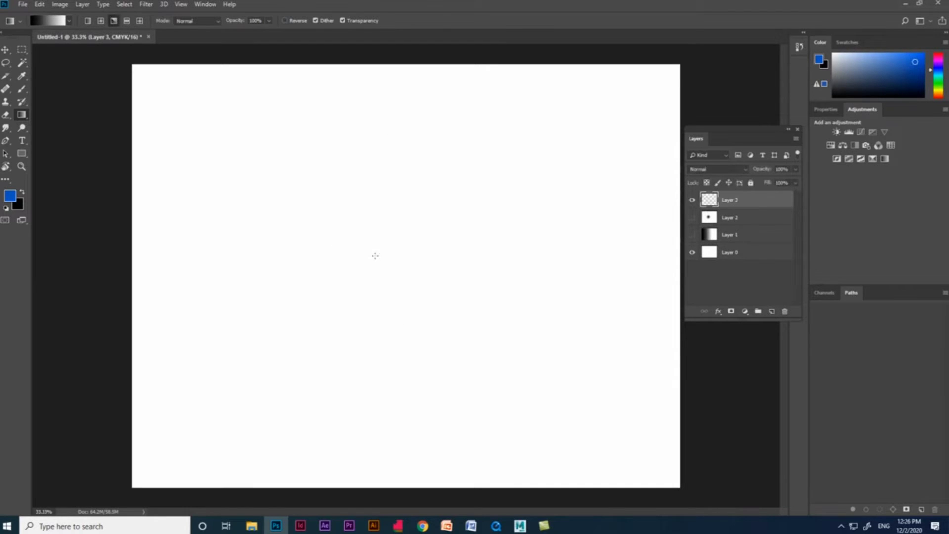
drag(434, 268, 542, 266)
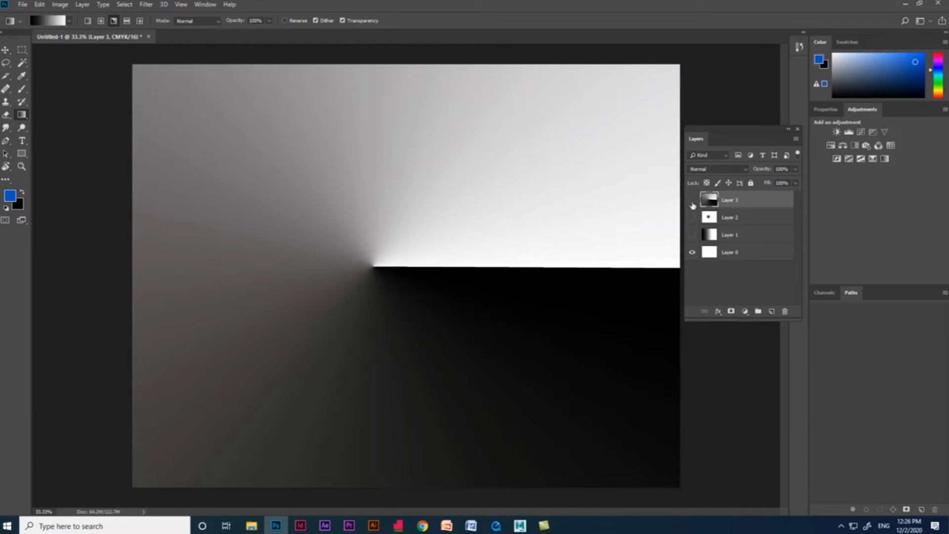
click(692, 200)
click(771, 311)
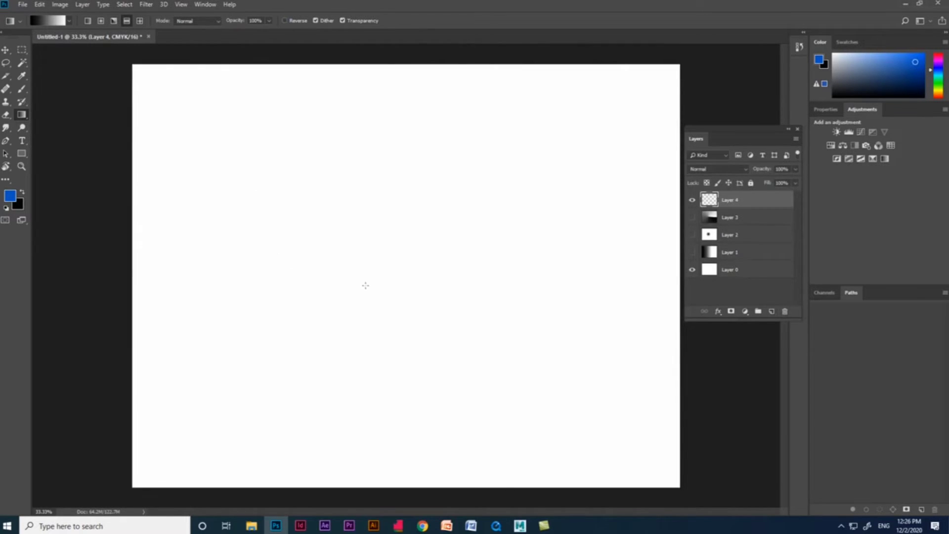
drag(375, 276, 525, 283)
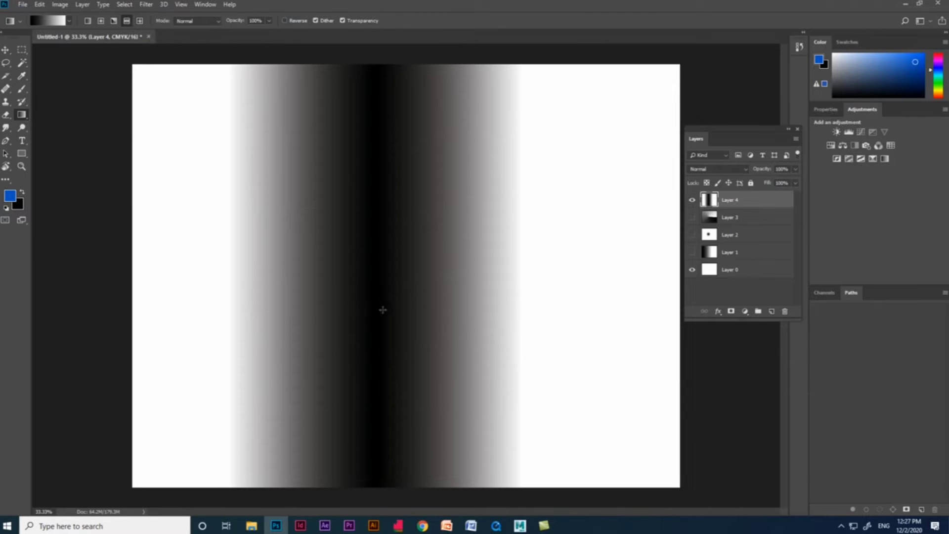
click(691, 199)
click(771, 311)
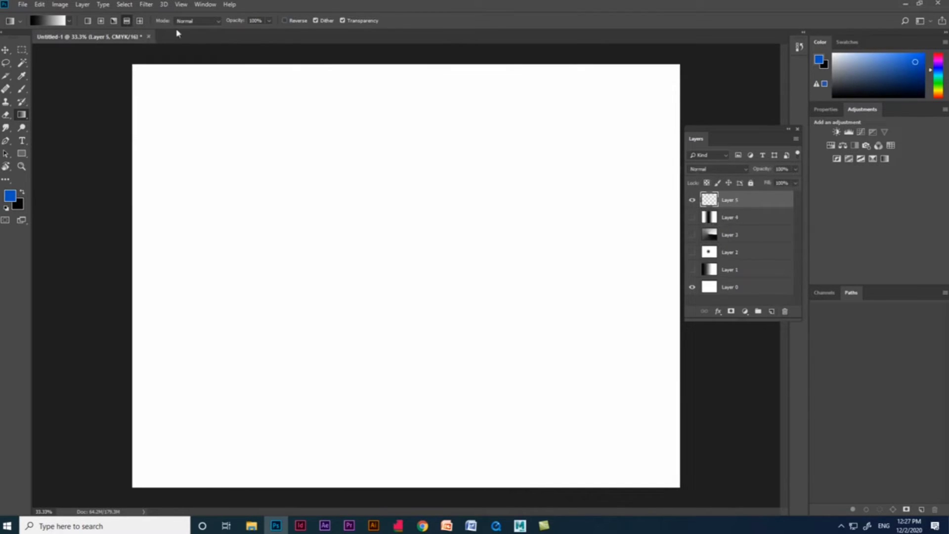
drag(380, 263, 494, 270)
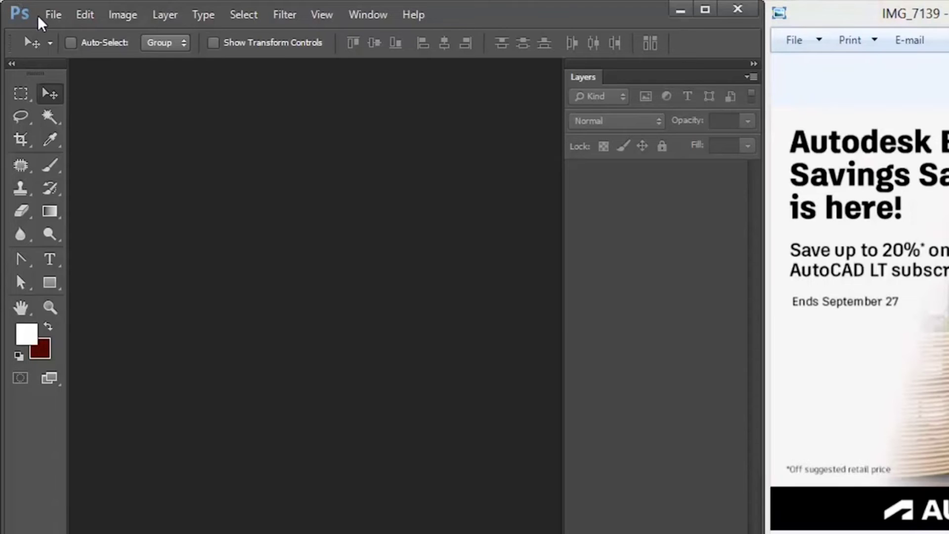
Step: Create a 3072 × 3072 px, 150 ppi, 16-bit document and convert its Background to Layer 0
click(54, 15)
click(84, 34)
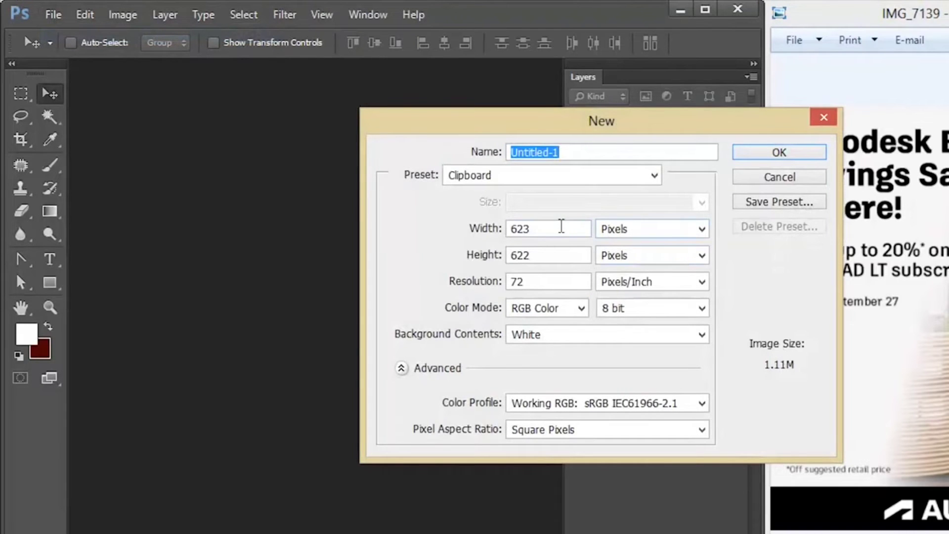
double_click(562, 229)
text(30)
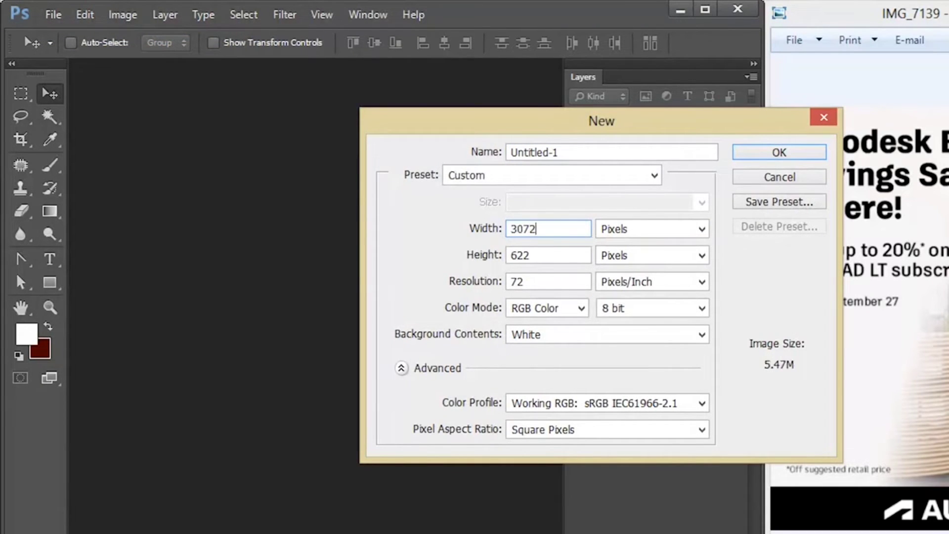
text(72)
double_click(550, 254)
text(3072)
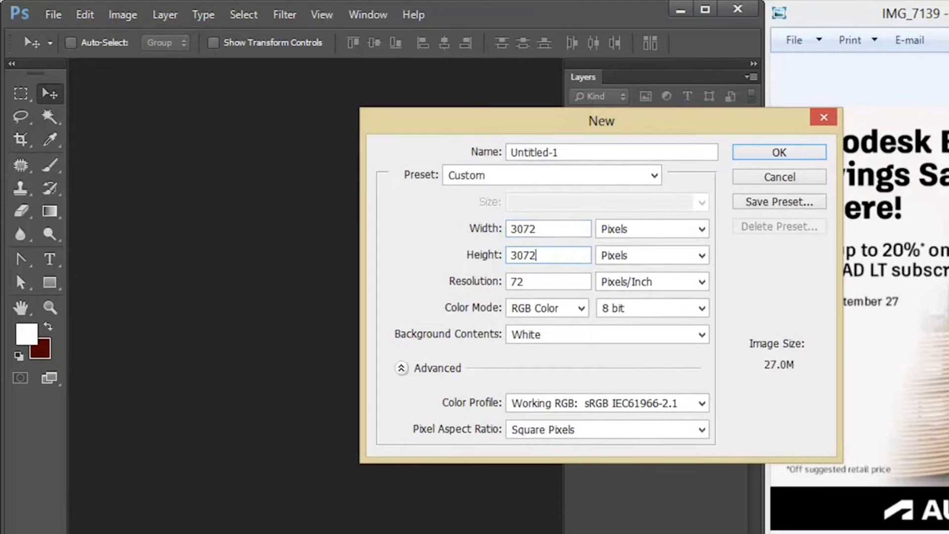
double_click(544, 283)
text(150)
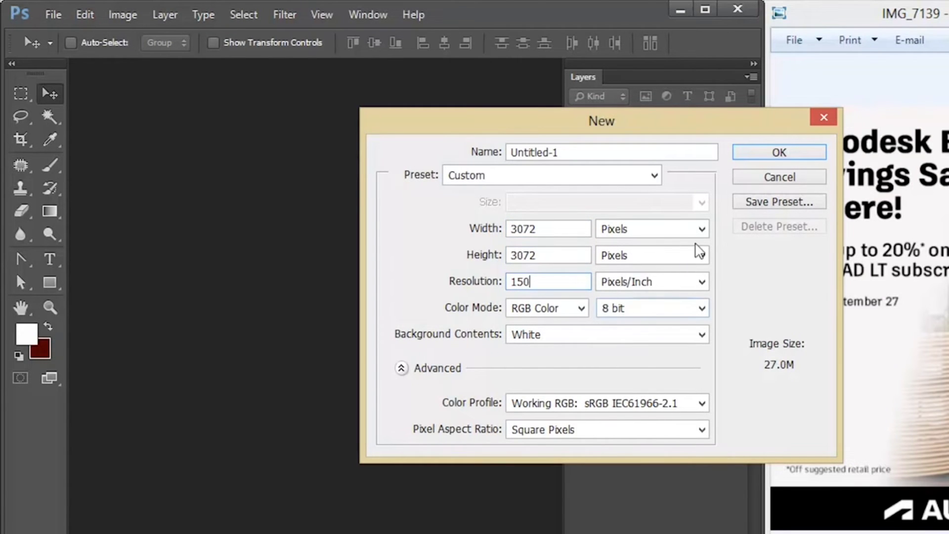
click(651, 307)
click(646, 352)
click(779, 152)
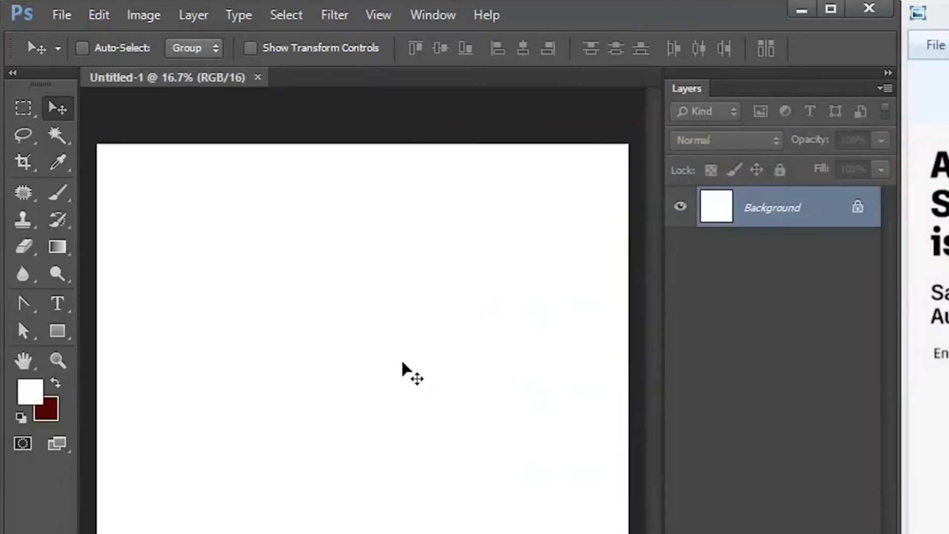
double_click(857, 210)
click(872, 242)
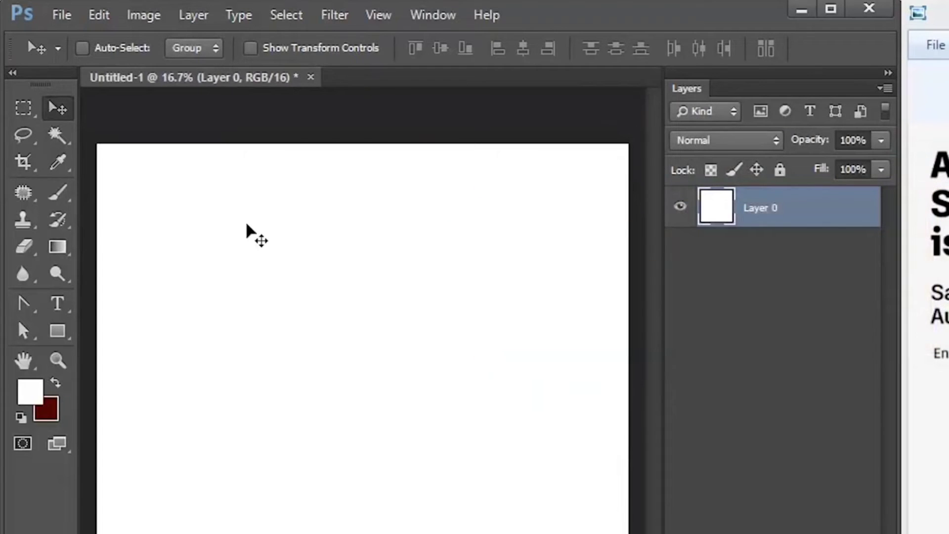
Step: Place the IMG_0690 portrait photo from the Downloads folder
click(62, 15)
click(116, 357)
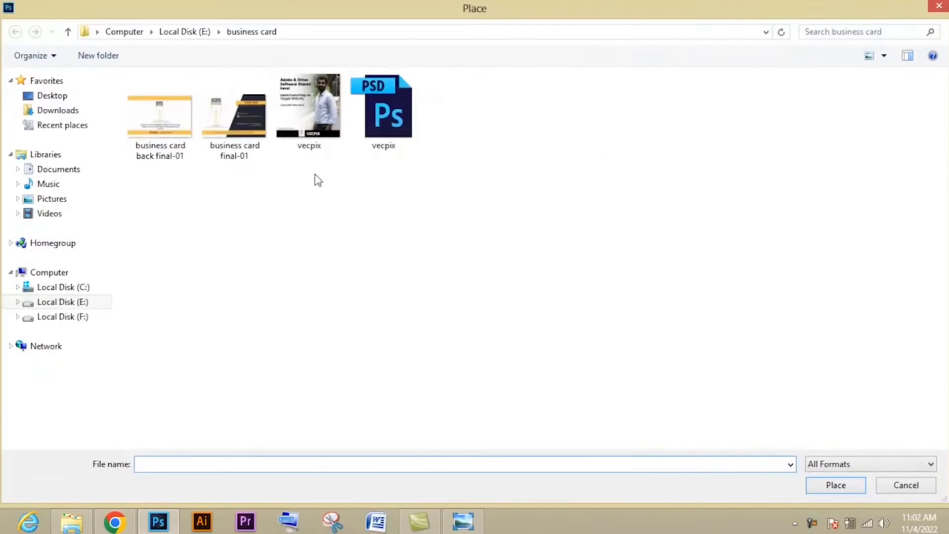
click(51, 95)
scroll(538, 257, down, 3)
scroll(538, 257, down, 5)
click(58, 110)
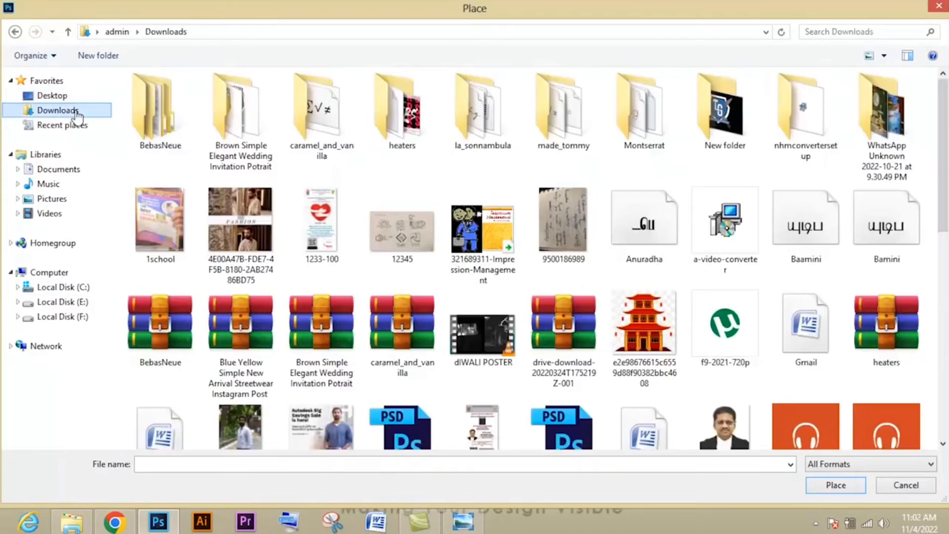
scroll(539, 258, down, 3)
click(250, 388)
click(835, 484)
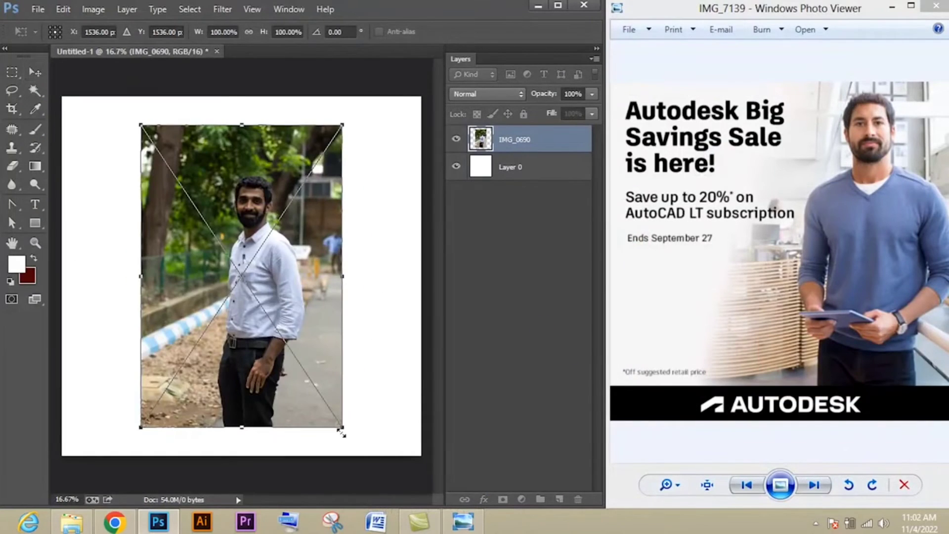
Step: Enlarge and reposition the placed photo, commit it, and fit the document in view
drag(341, 432, 457, 471)
key(ctrl+minus)
drag(317, 206, 321, 213)
key(Return)
key(ctrl+0)
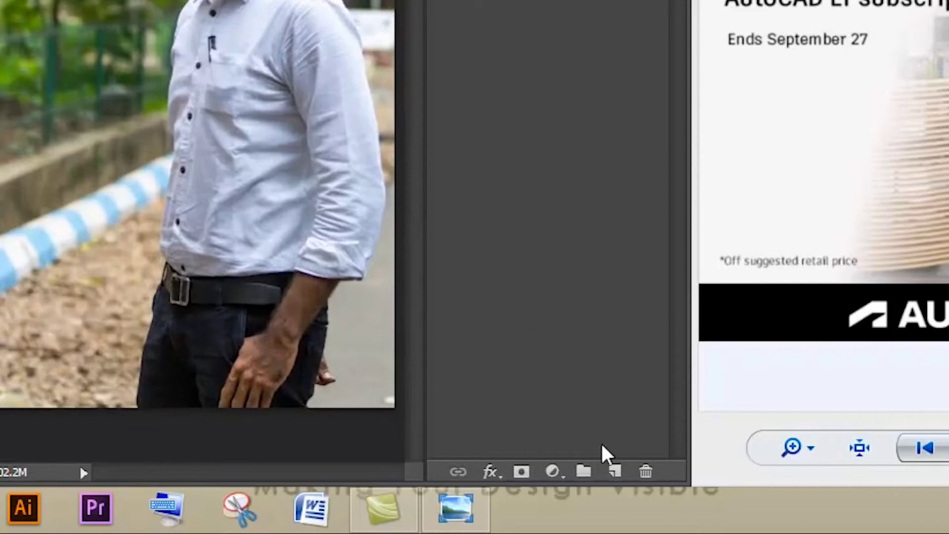
Step: Add Layer 1 and fill it with a white-to-black gradient
click(613, 472)
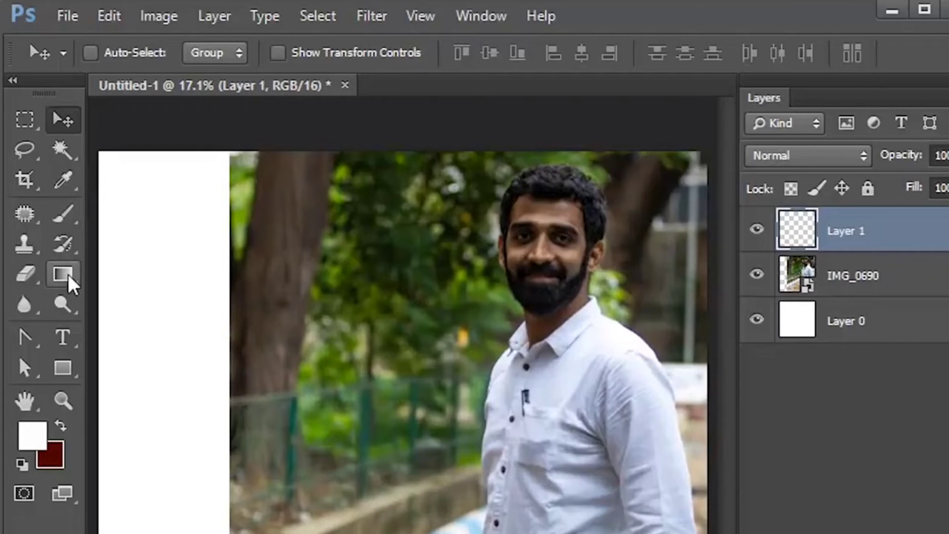
click(61, 274)
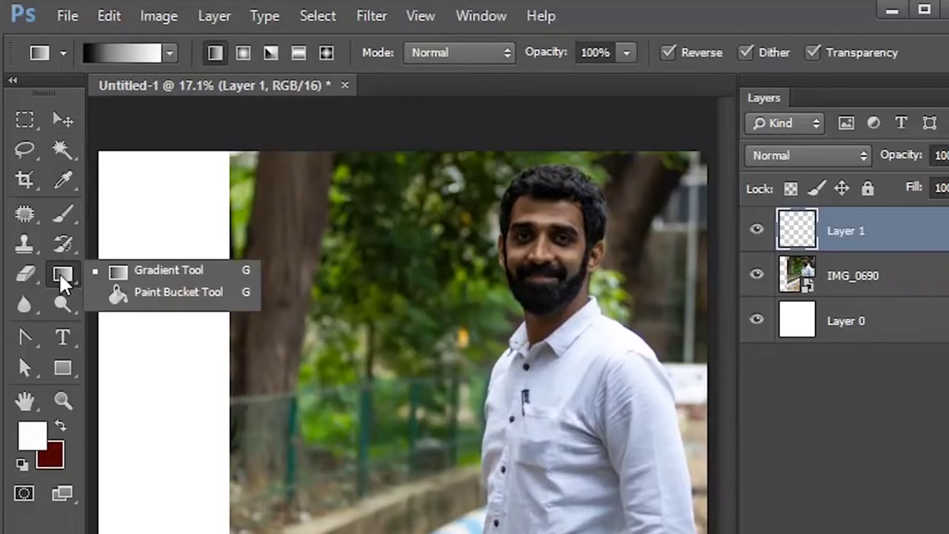
click(125, 271)
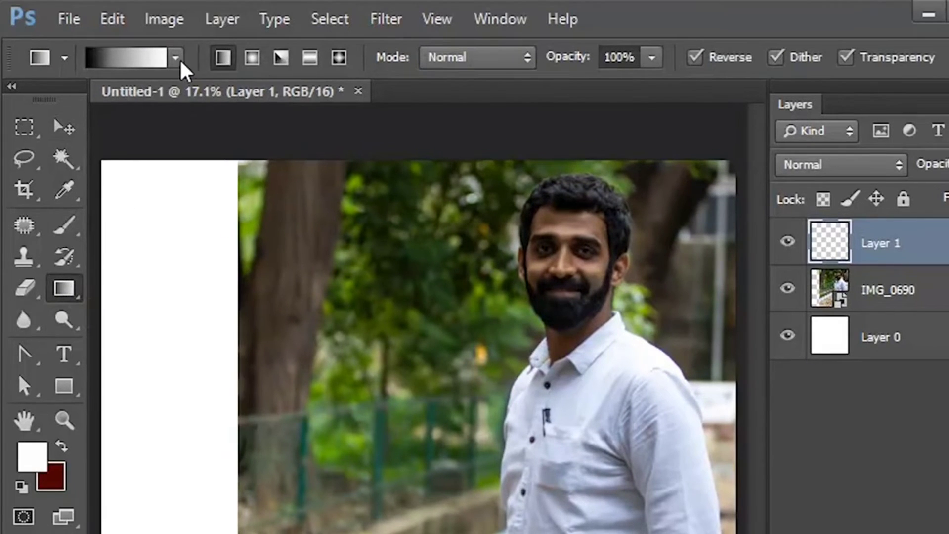
click(176, 59)
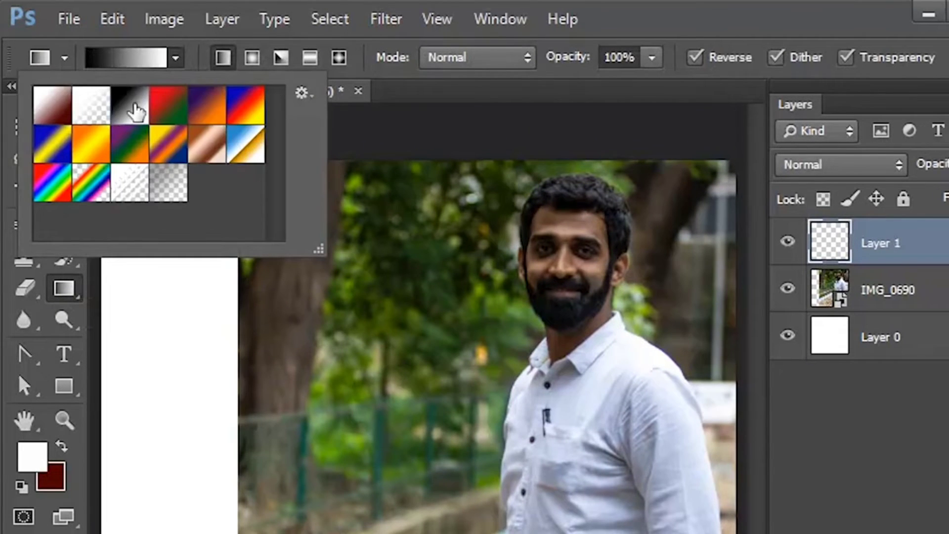
key(Escape)
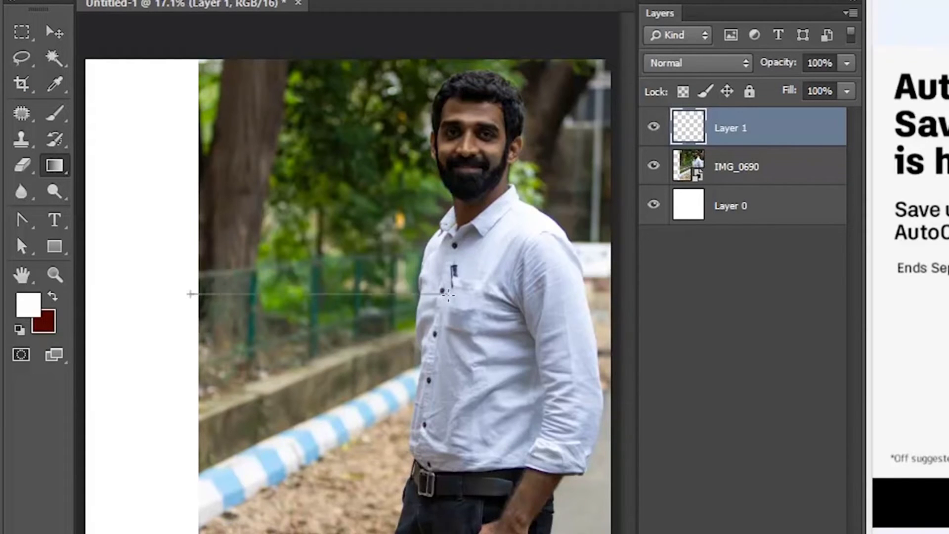
drag(447, 295, 446, 295)
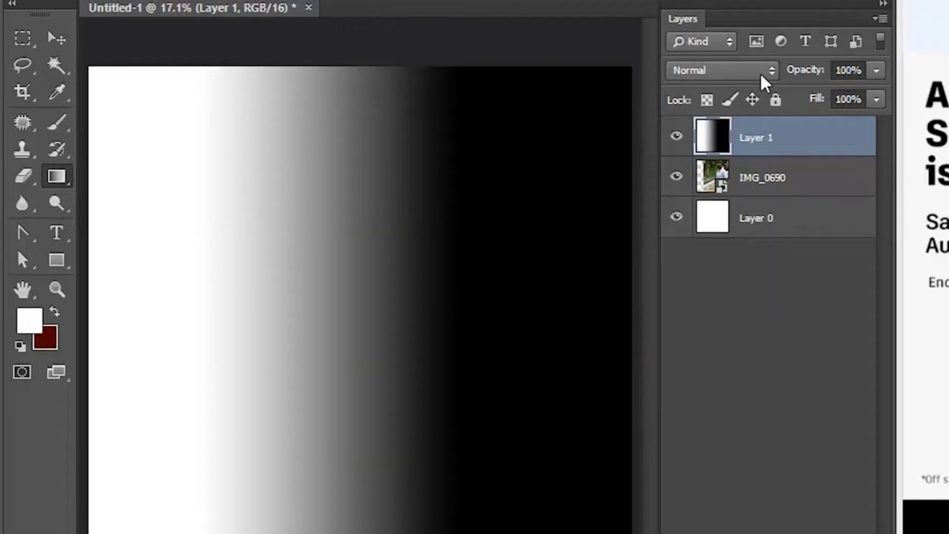
Step: Set the gradient layer to Screen, scale it to about 134% and shift it left
click(731, 66)
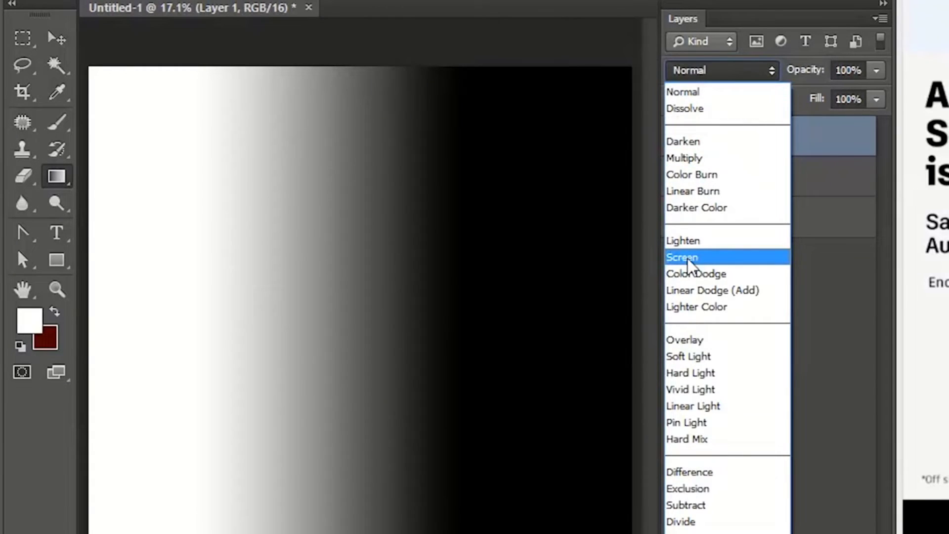
click(687, 258)
key(ctrl+t)
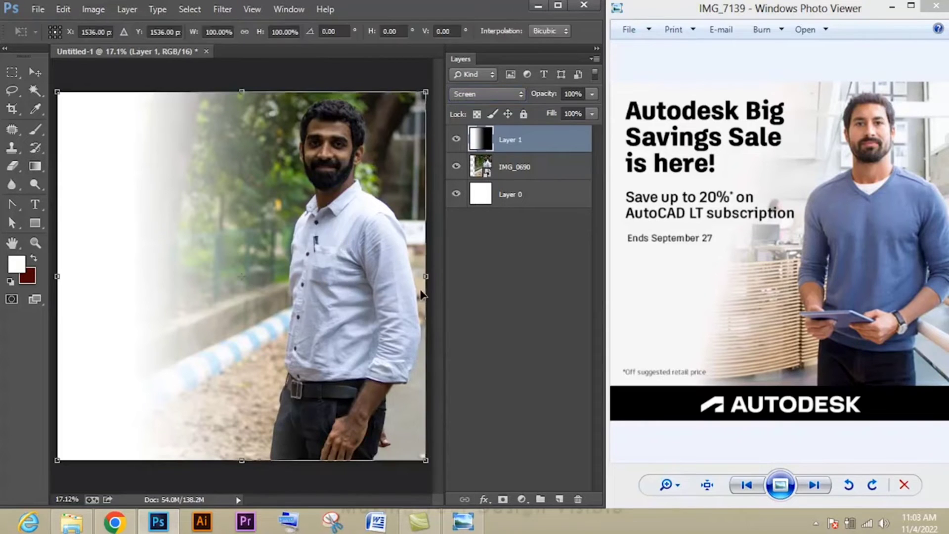
drag(426, 459, 467, 475)
drag(194, 312, 256, 322)
Step: Mask the fade off the man with a black Soft Round brush before adding headline text
key(Return)
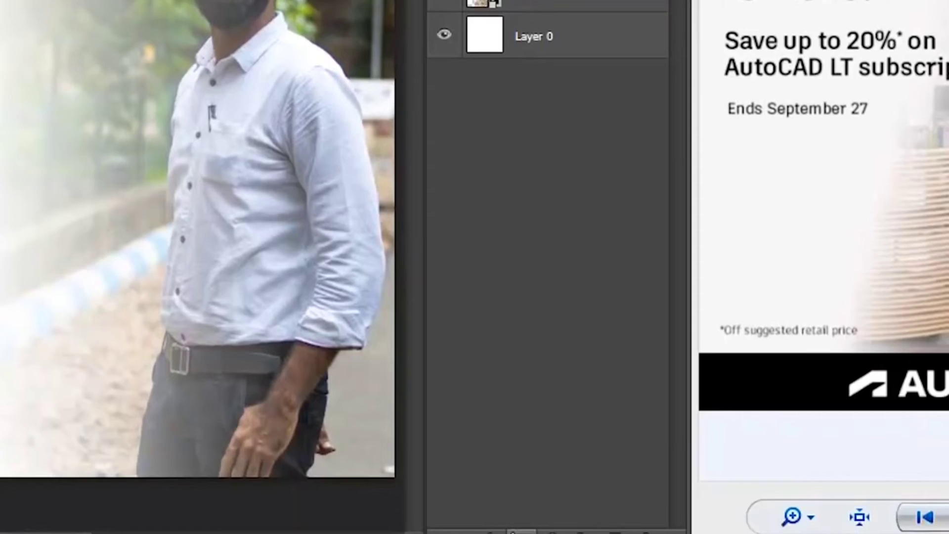
click(517, 531)
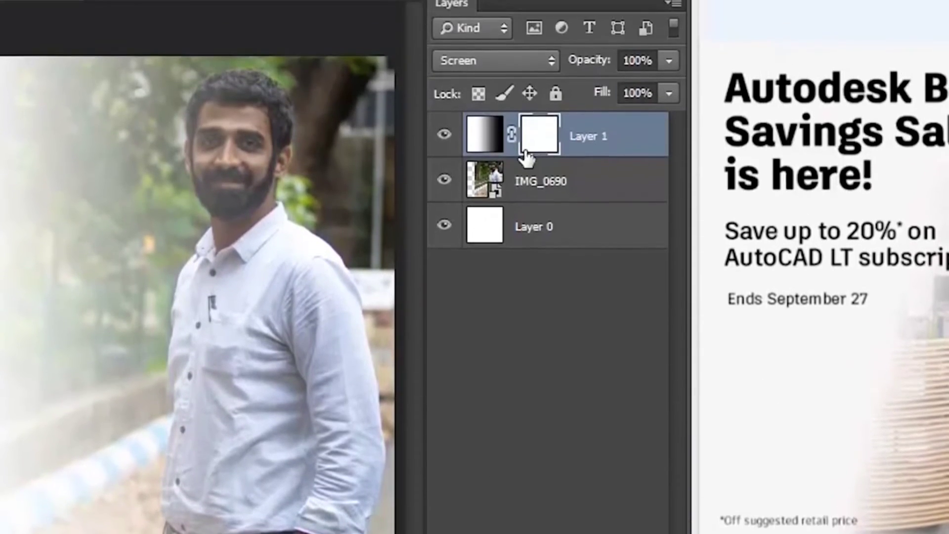
click(66, 226)
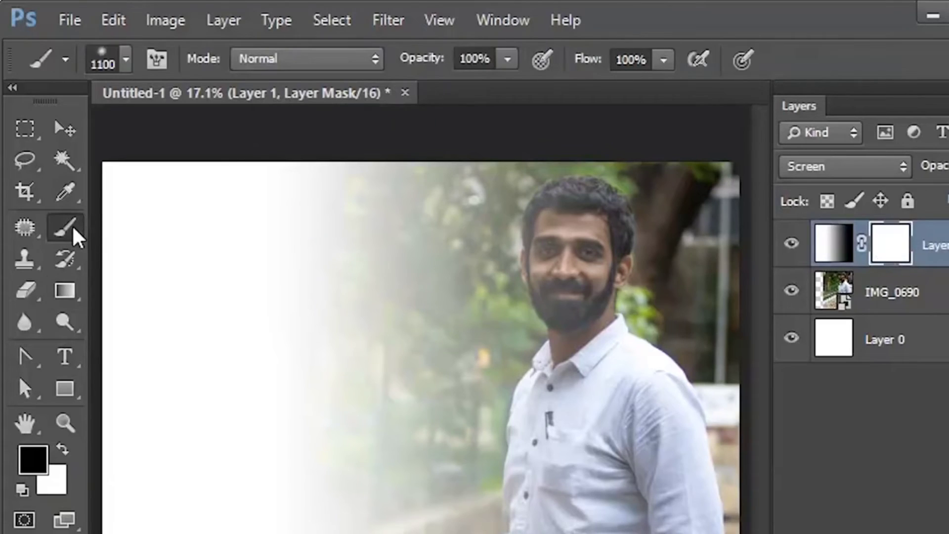
click(126, 59)
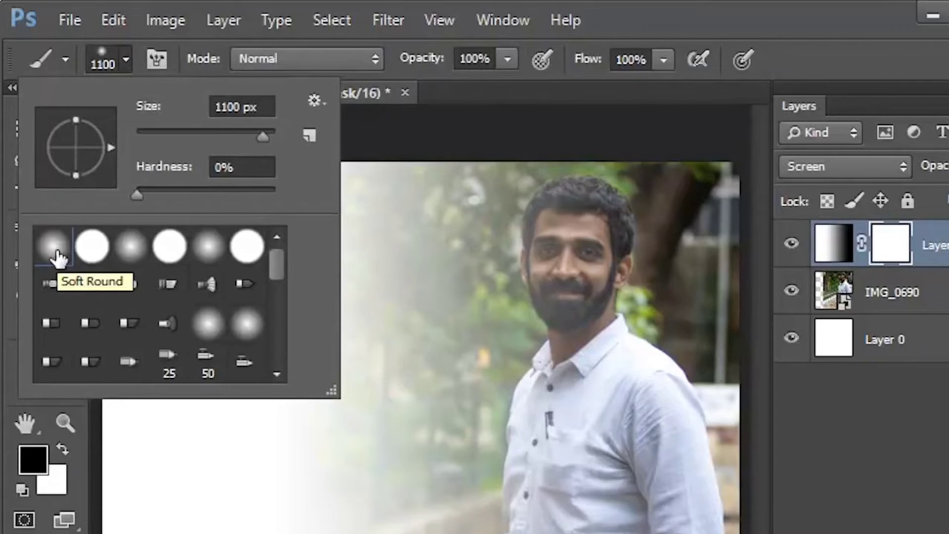
click(628, 297)
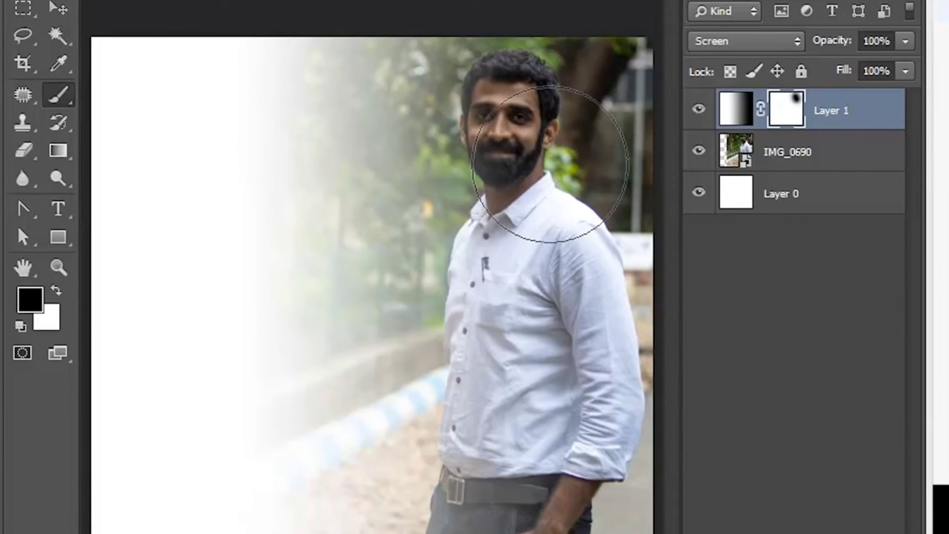
drag(637, 298, 612, 383)
drag(529, 477, 499, 529)
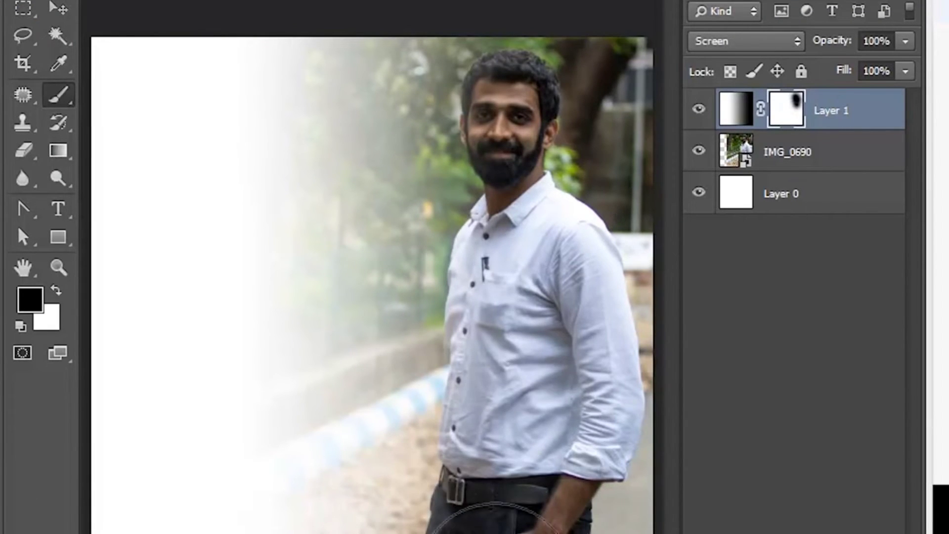
click(57, 208)
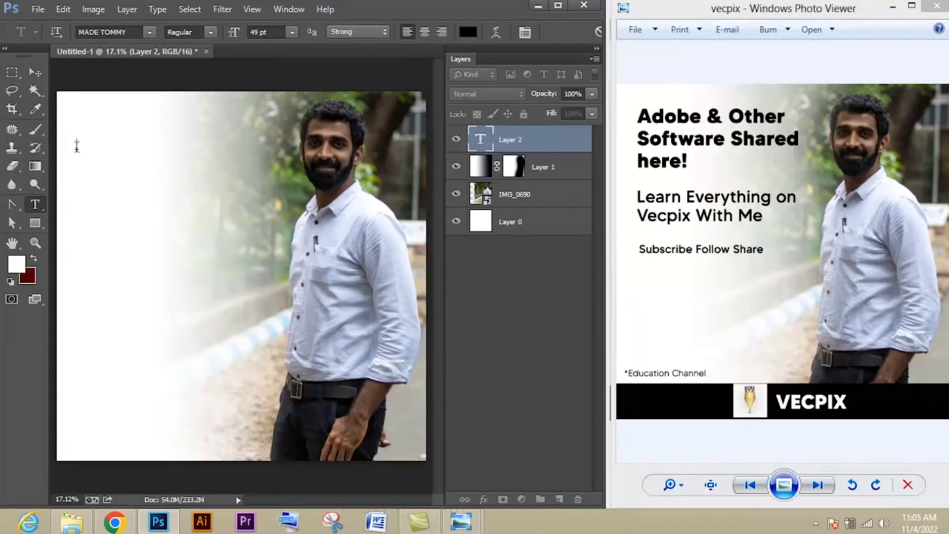
Step: Finish the headline text as 'Adobe & Other / Software Shared / here!' on three lines
text(Adobe & Other)
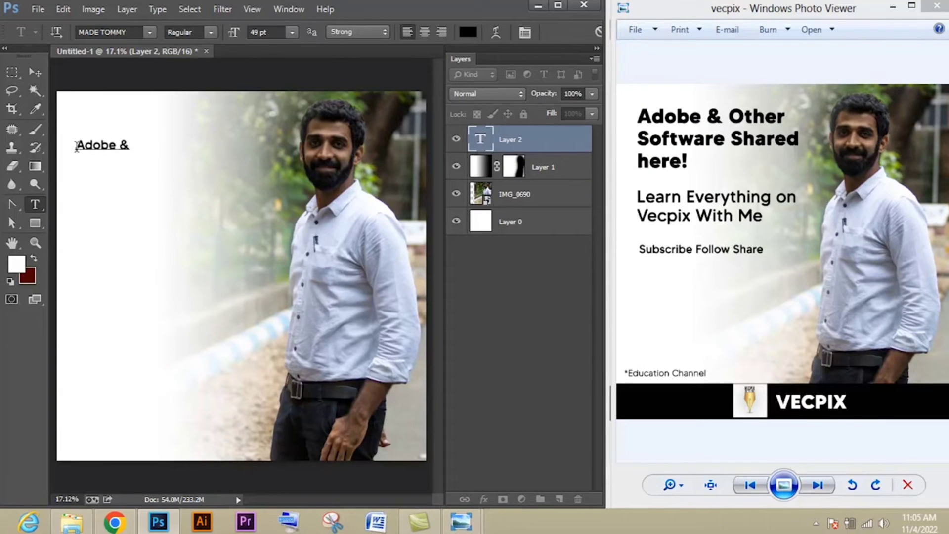
key(Return)
text(Software Shared)
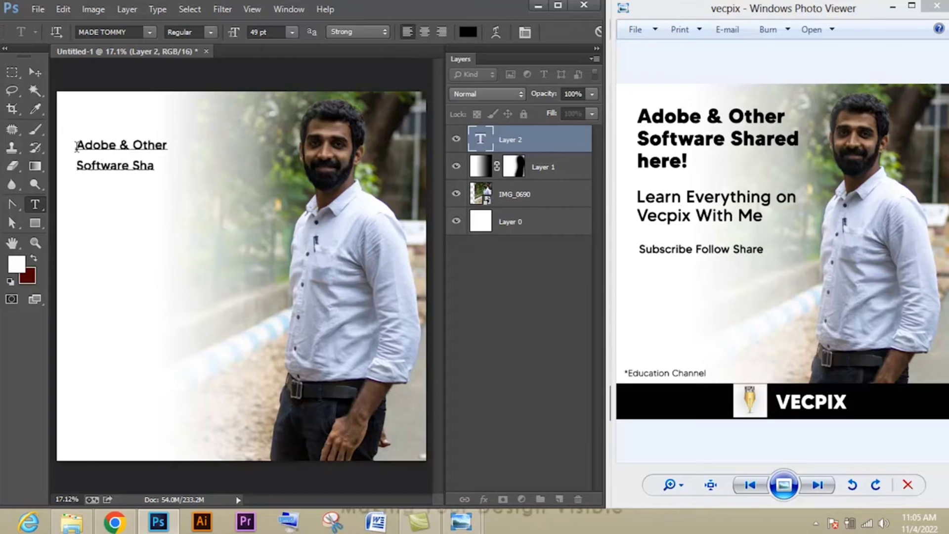
key(Return)
text(here!)
Step: Make the whole headline ExtraBold and enlarge it to 90 pt
key(ctrl+a)
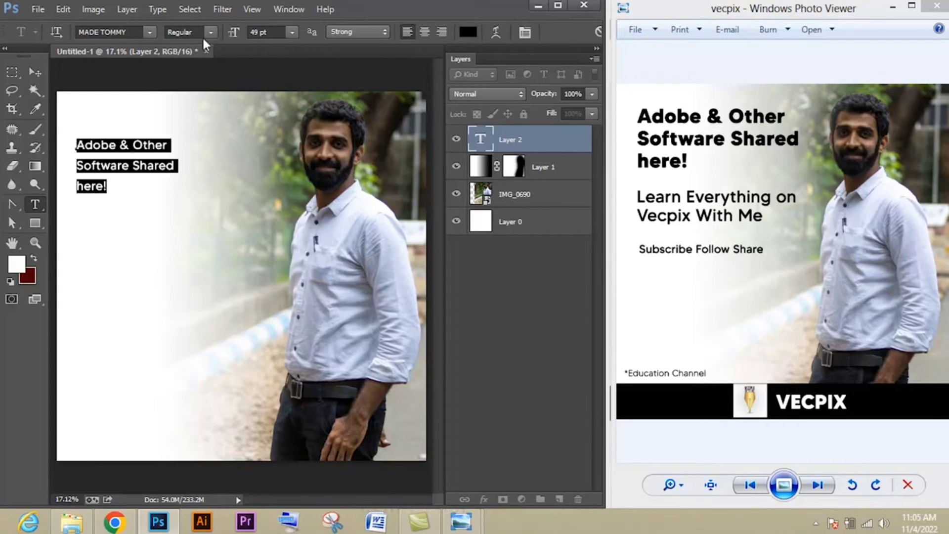
click(210, 32)
click(200, 101)
click(292, 32)
click(287, 241)
click(292, 32)
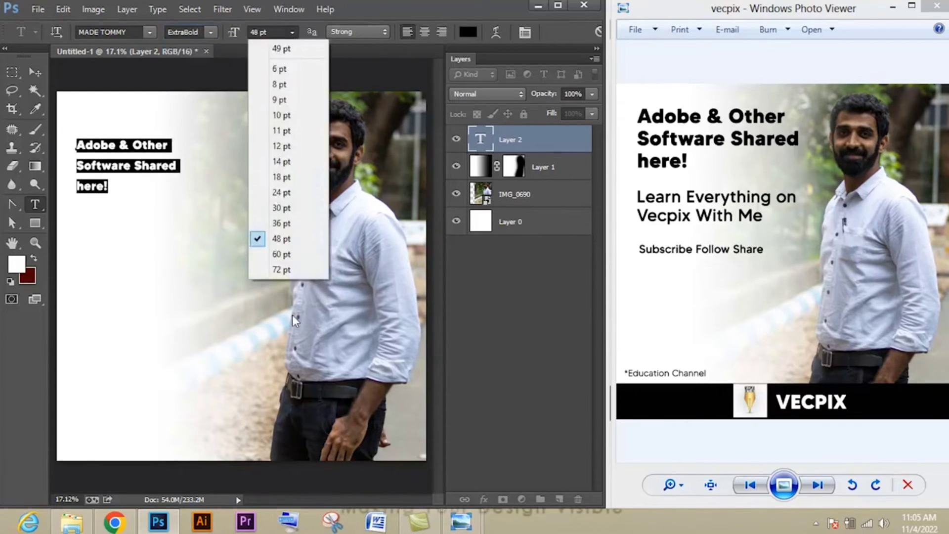
click(283, 271)
key(ctrl+shift+period)
key(ctrl+shift+period)
key(ctrl+shift+period)
key(ctrl+shift+period)
key(ctrl+shift+period)
key(ctrl+shift+period)
key(ctrl+shift+period)
key(ctrl+shift+period)
key(ctrl+shift+period)
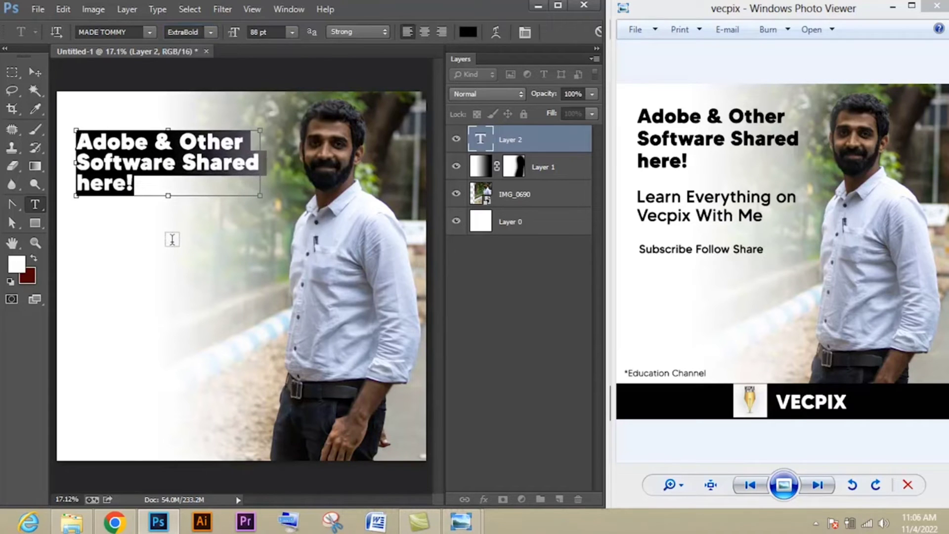
Step: Widen the headline line spacing to 95.85 pt, commit it, and move it toward the top-left
click(525, 32)
drag(754, 161, 764, 166)
click(923, 109)
click(35, 72)
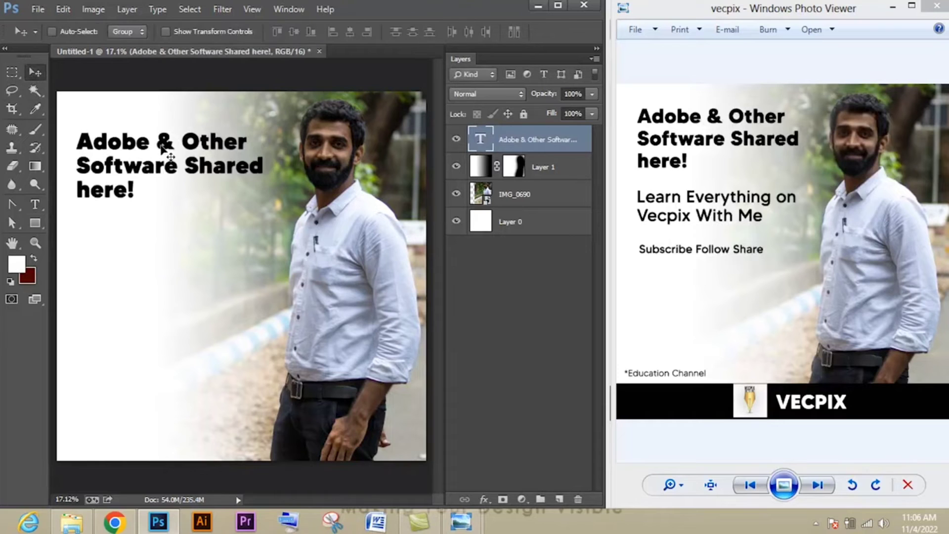
drag(160, 148, 160, 134)
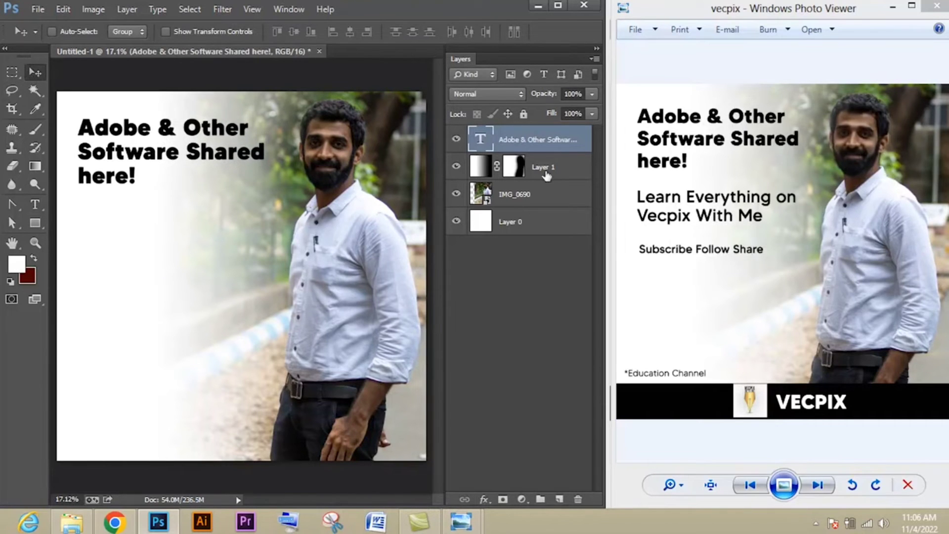
Step: Duplicate the headline layer and move the copy below the original
right_click(533, 146)
click(549, 130)
click(591, 158)
drag(244, 153, 244, 236)
Step: Set the copy to Regular weight and retype it as 'Learn Everything on / Vecpix With Me'
key(t)
click(244, 236)
key(ctrl+a)
click(211, 32)
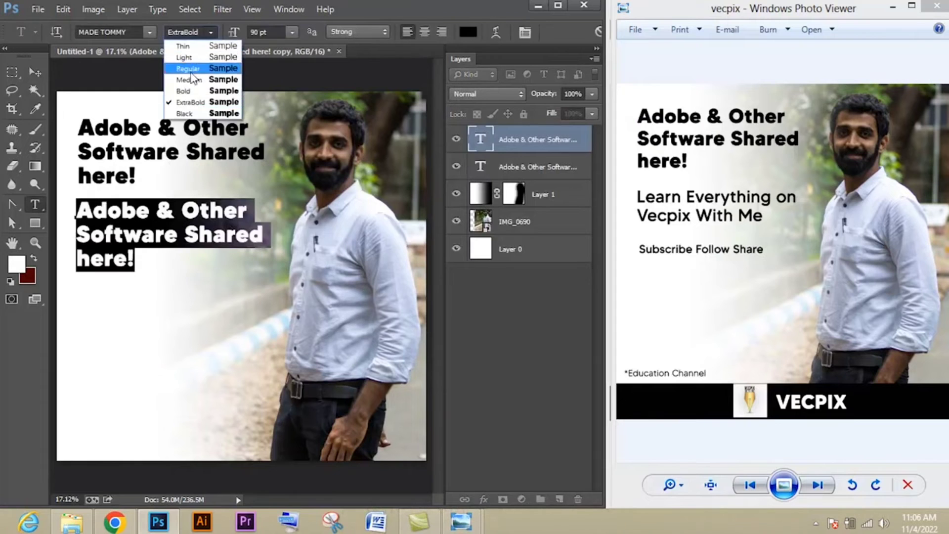
click(187, 80)
click(211, 33)
click(187, 68)
text(Lea)
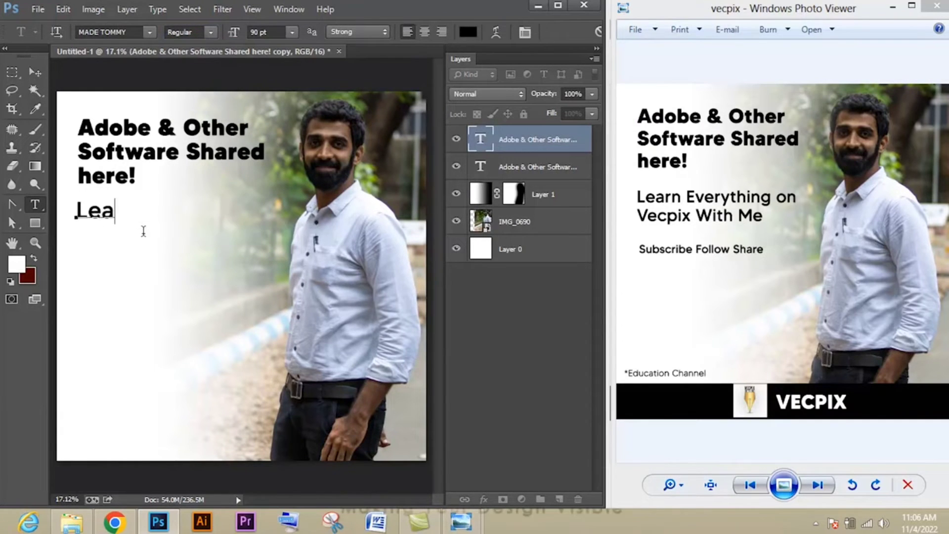
text(rn Everything on)
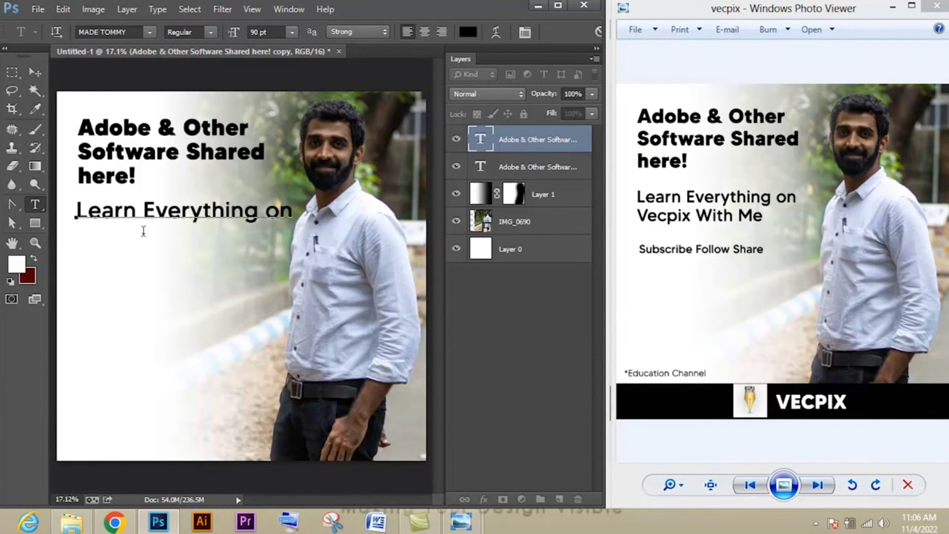
key(Return)
text(Vecpix With Me)
Step: Size the subheading to 72 pt with 81.85 pt line spacing and commit it
key(ctrl+a)
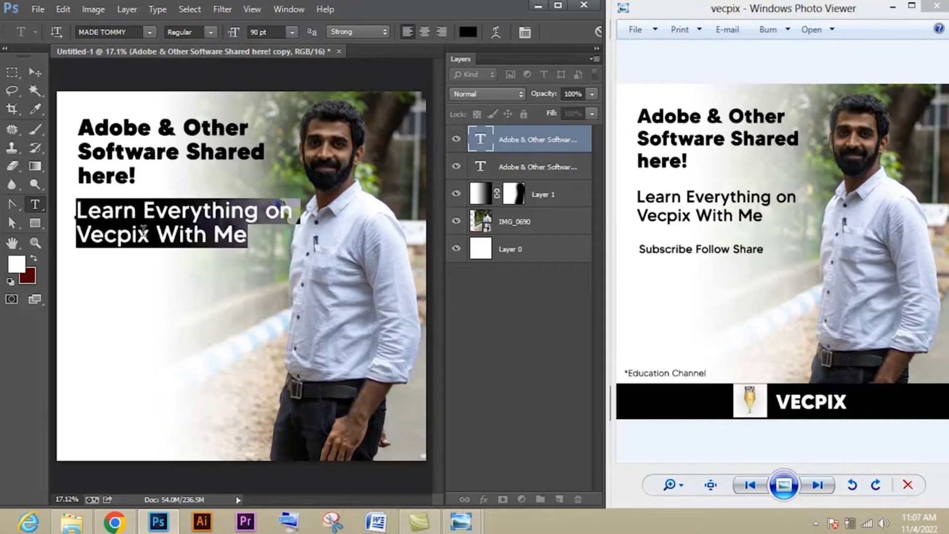
key(ctrl+shift+comma)
key(ctrl+shift+comma)
key(ctrl+shift+comma)
key(ctrl+shift+comma)
key(ctrl+shift+comma)
key(ctrl+shift+comma)
key(ctrl+shift+comma)
key(ctrl+shift+comma)
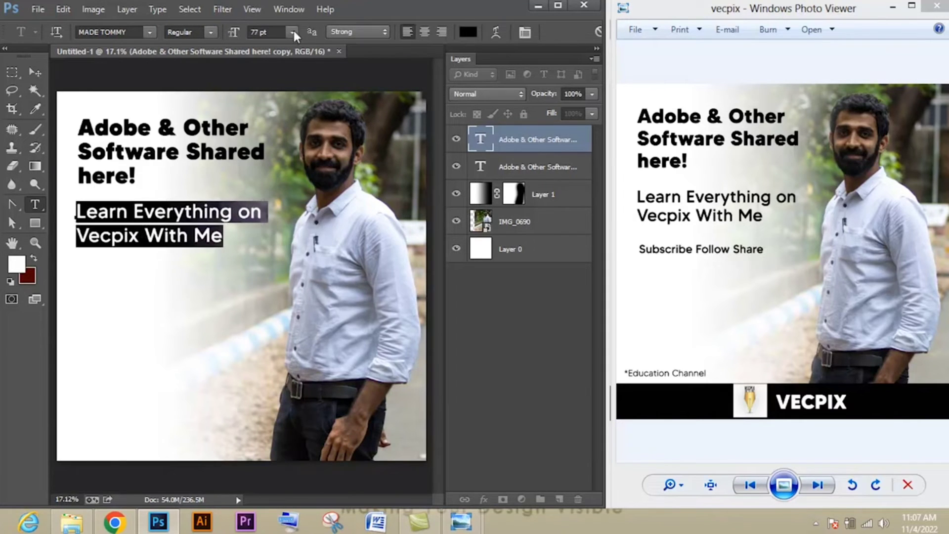
click(292, 32)
click(270, 265)
click(525, 31)
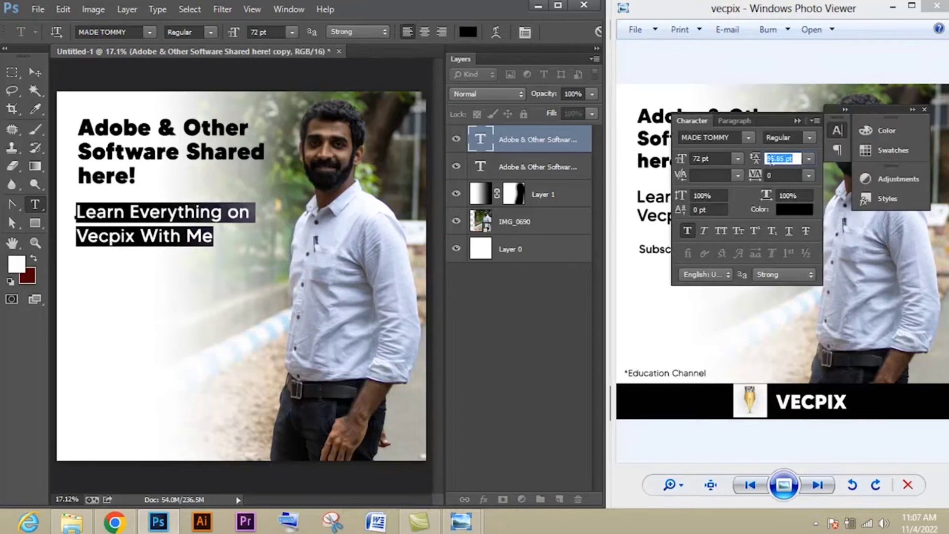
drag(756, 163, 750, 167)
click(35, 72)
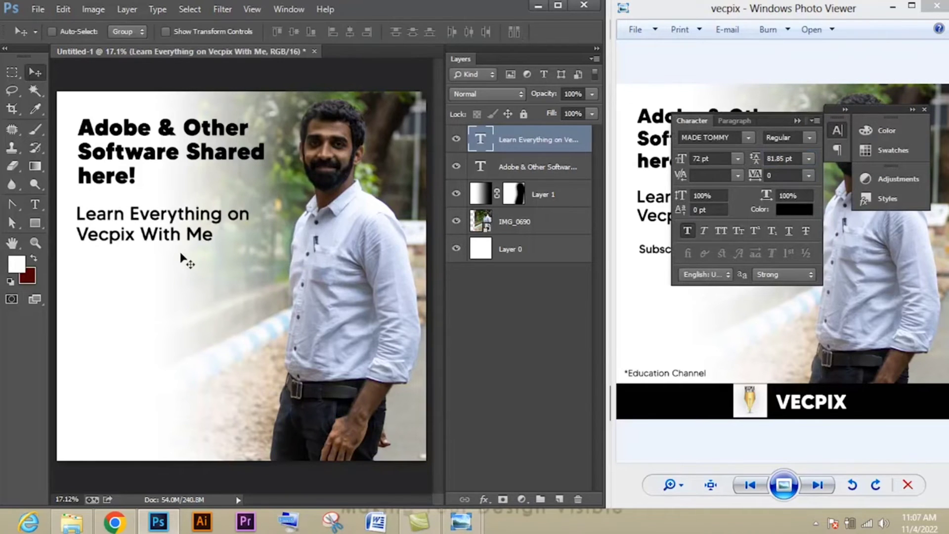
Step: Copy the subheading below itself and replace its text with 'Subscribe Follow Share'
drag(195, 247, 196, 302)
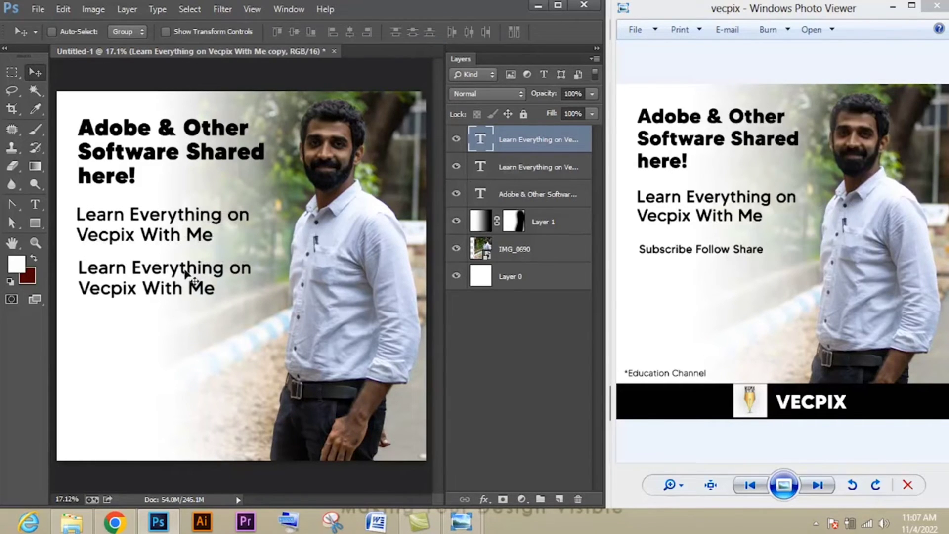
key(t)
click(165, 270)
key(ctrl+a)
text(Subscr)
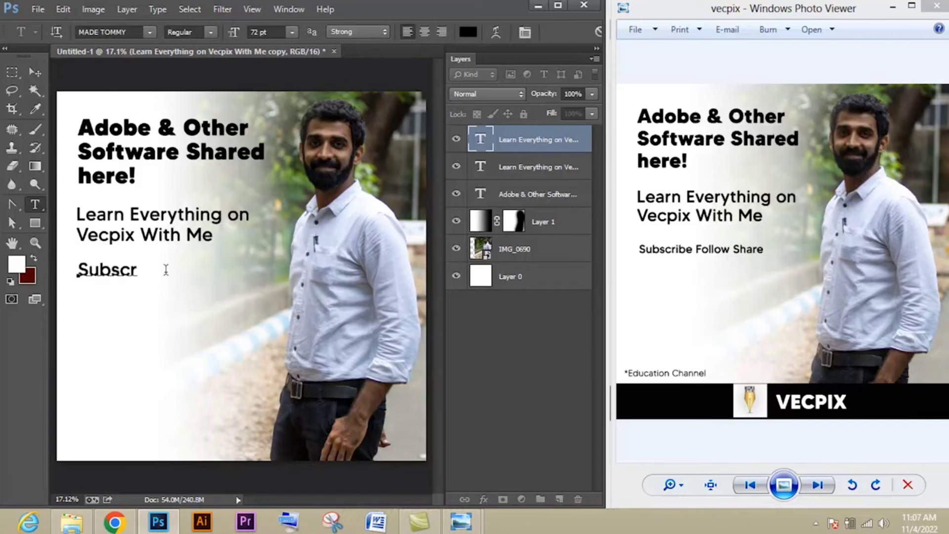
text(ibe Follow Share)
Step: Shrink 'Subscribe Follow Share' to 48 pt in Regular weight
key(ctrl+a)
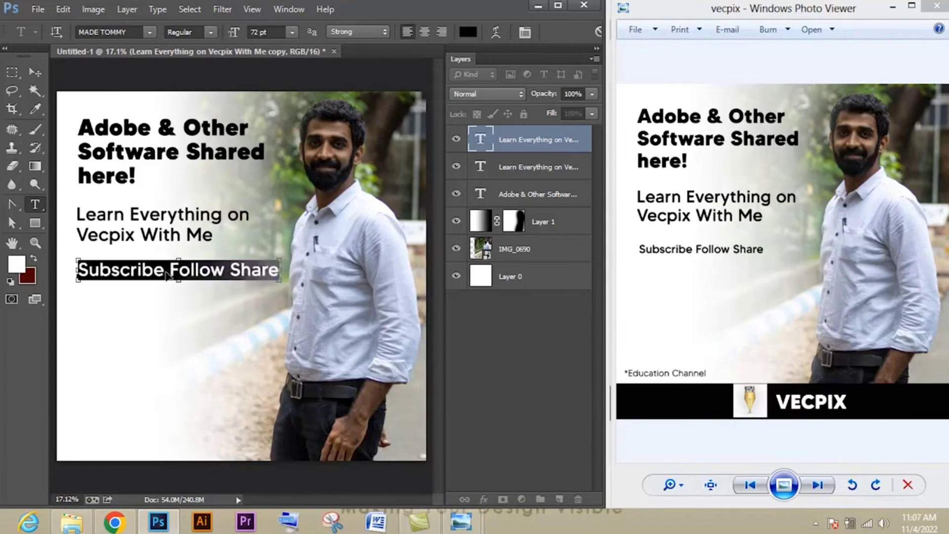
key(ctrl+shift+comma)
key(ctrl+shift+comma)
key(ctrl+shift+comma)
key(ctrl+shift+comma)
key(ctrl+shift+comma)
key(ctrl+shift+comma)
key(ctrl+shift+comma)
key(ctrl+shift+comma)
key(ctrl+shift+comma)
key(ctrl+shift+comma)
key(ctrl+shift+comma)
key(ctrl+shift+comma)
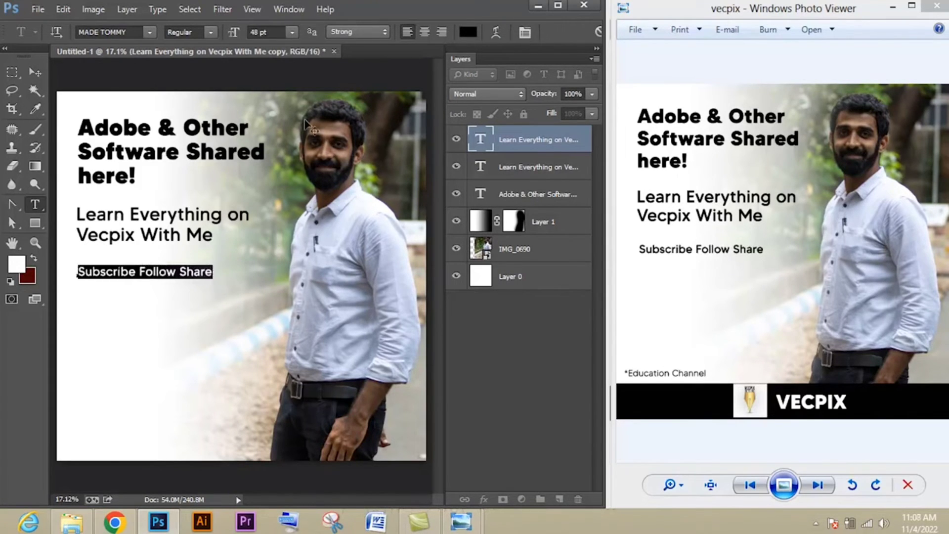
click(192, 31)
click(191, 54)
click(35, 74)
key(t)
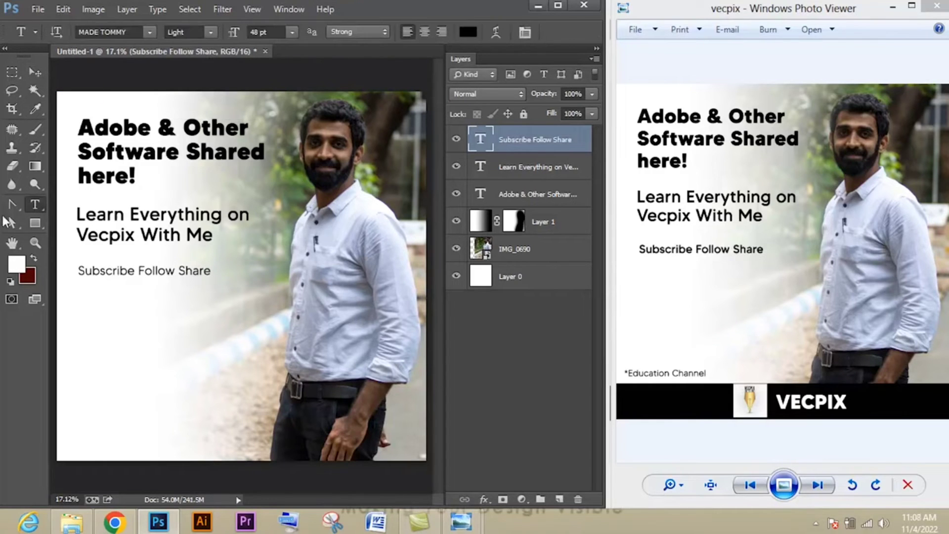
key(Return)
click(193, 32)
click(190, 67)
click(35, 74)
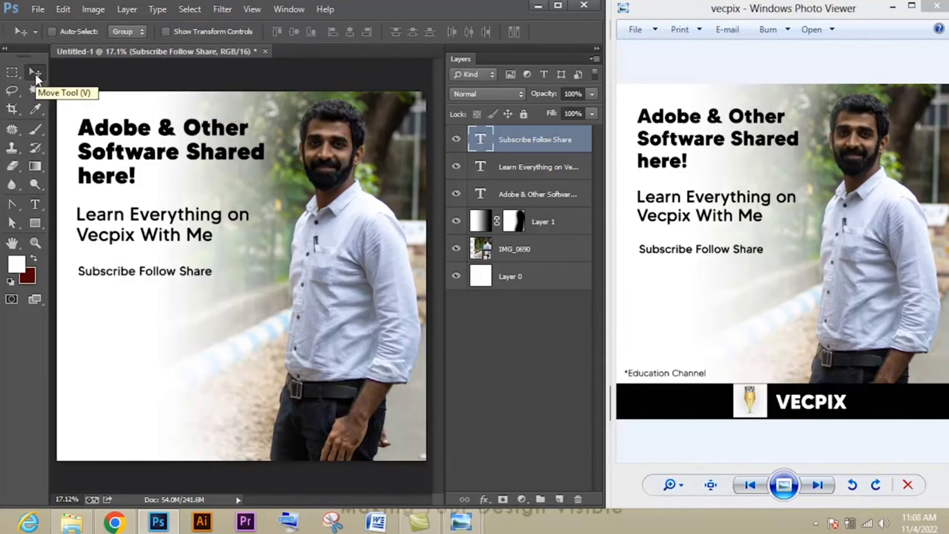
Step: Copy that line near the bottom-left, retype it as '*Education Channel', and shrink it
drag(146, 272, 144, 403)
key(t)
key(Return)
text(*Educat)
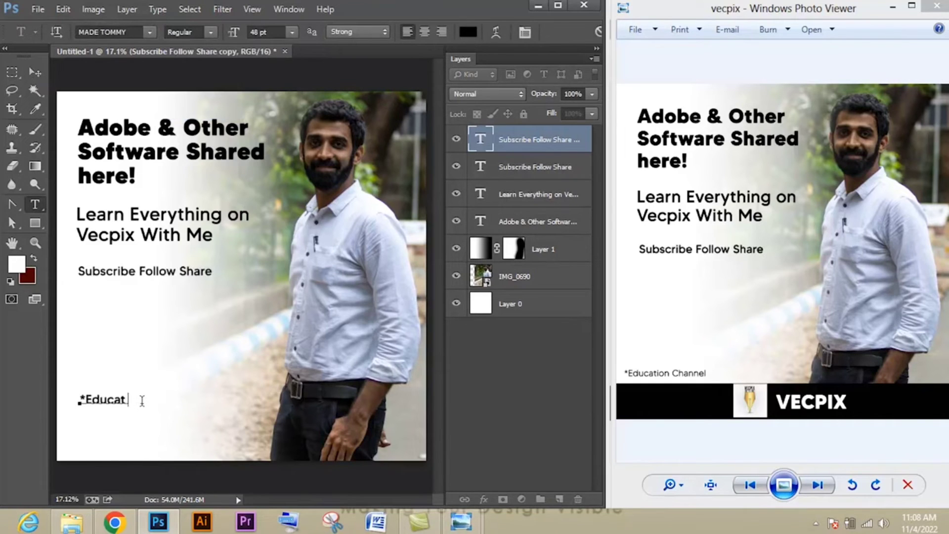
key(ctrl+a)
key(ctrl+shift+comma)
key(ctrl+shift+comma)
key(ctrl+shift+comma)
key(ctrl+shift+comma)
key(ctrl+shift+comma)
key(ctrl+shift+comma)
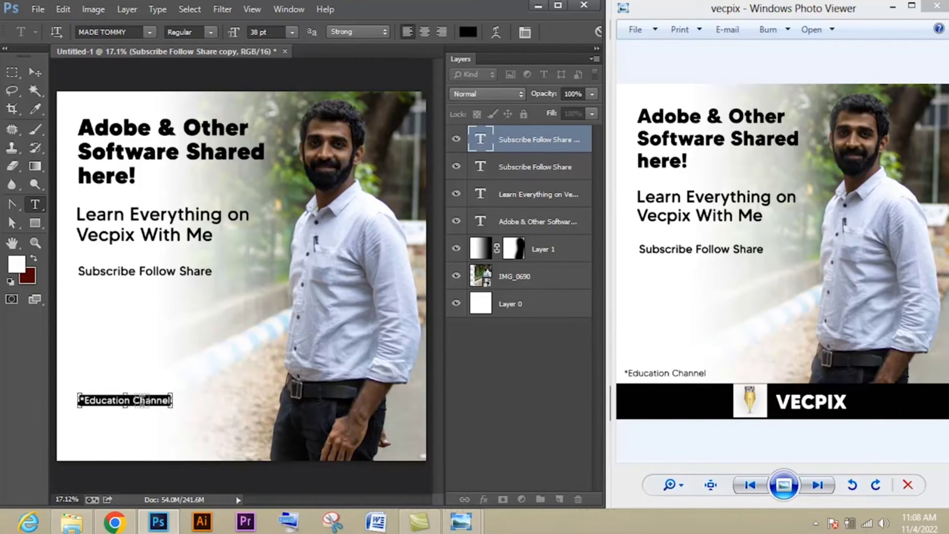
Step: Draw a wide black-filled rectangle across the poster's bottom and nudge it up slightly
click(34, 73)
click(36, 224)
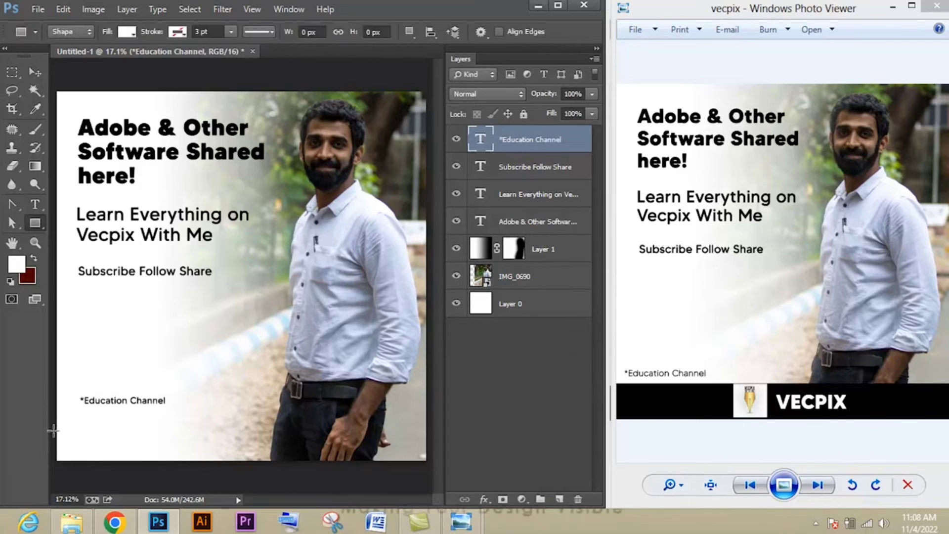
drag(53, 430, 431, 471)
click(591, 200)
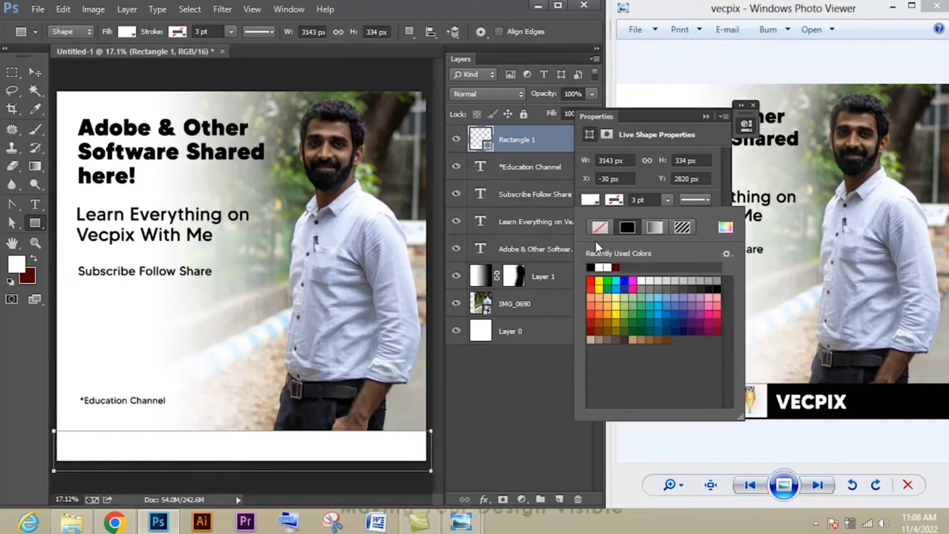
click(594, 253)
click(705, 116)
click(35, 73)
key(shift+Up)
key(shift+Up)
key(shift+Up)
key(shift+Up)
key(shift+Up)
key(shift+Up)
key(shift+Up)
key(shift+Up)
key(shift+Up)
key(shift+Up)
key(shift+Up)
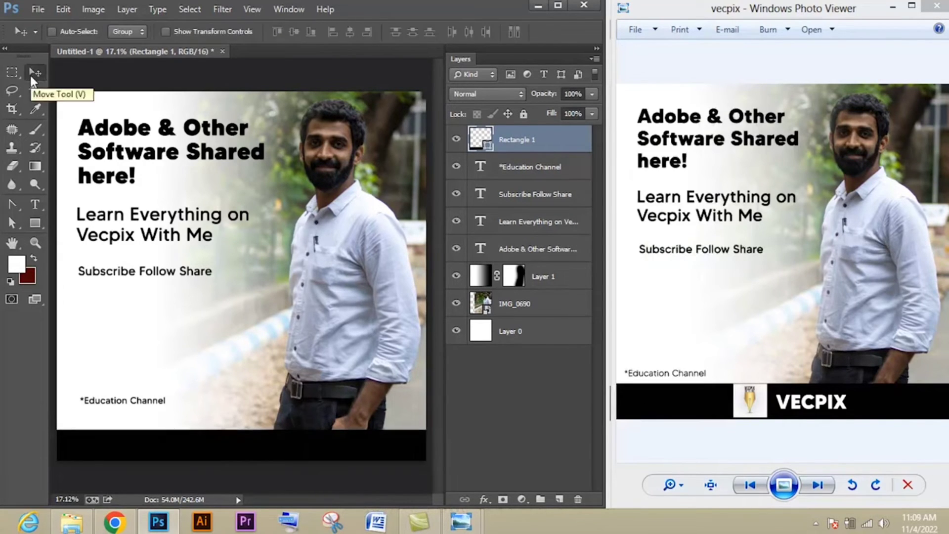
Step: Duplicate the headline layer and move the copy to the top of the layer stack
click(35, 204)
click(519, 248)
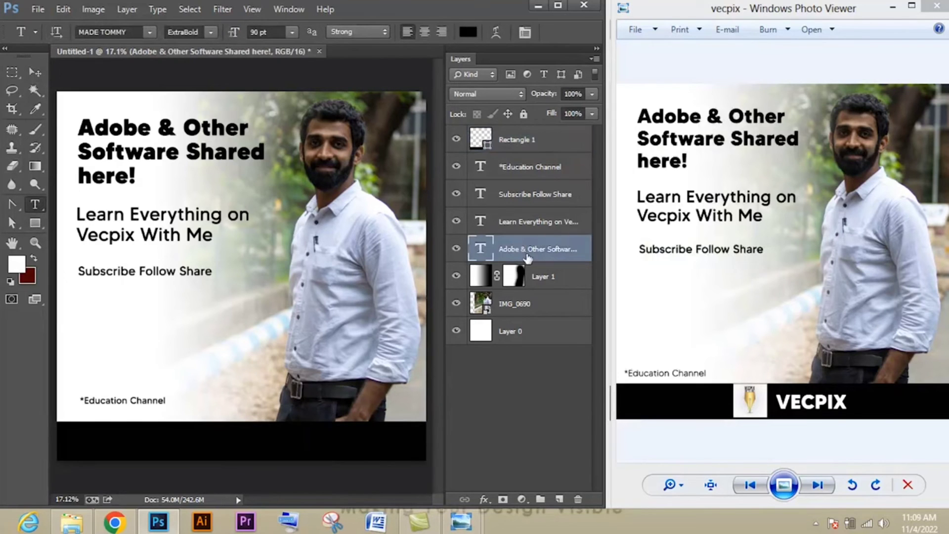
right_click(519, 249)
click(549, 115)
key(Return)
drag(534, 255, 528, 140)
Step: Retype the headline copy as 'VECPIX' and move it toward the poster bottom
click(78, 127)
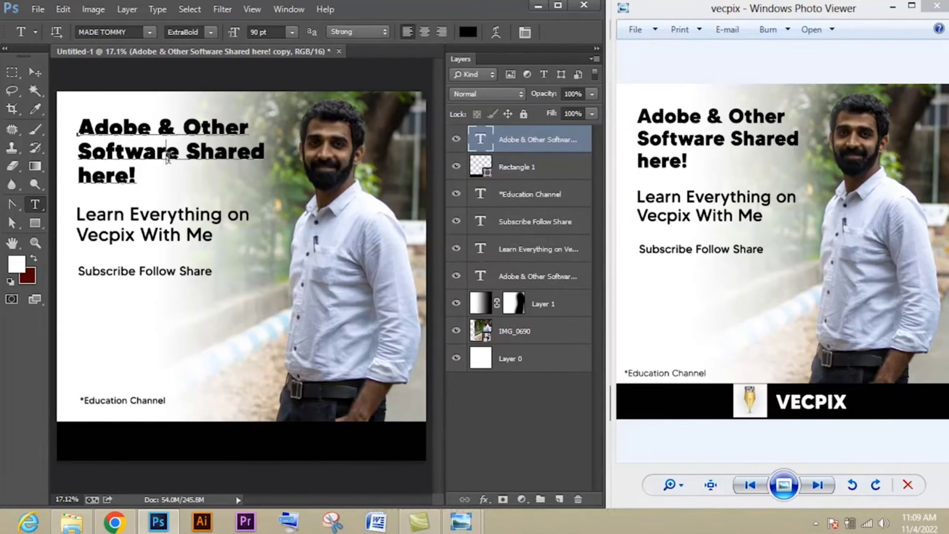
key(ctrl+a)
text(VECPIX)
key(ctrl+Return)
key(v)
drag(101, 125, 104, 387)
Step: Colour VECPIX white (#ffffff) and place it inside the black bar
key(t)
double_click(123, 390)
click(467, 31)
text(ffffff)
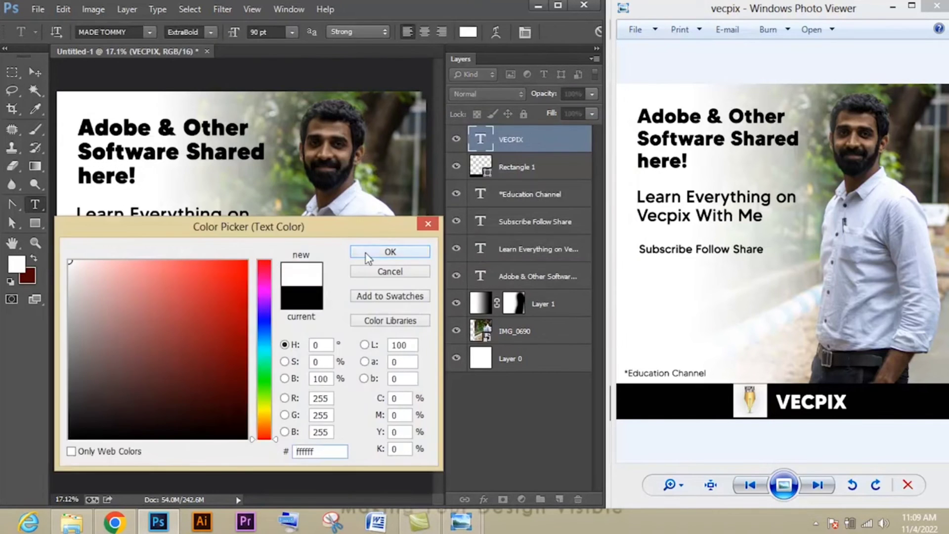
click(390, 252)
key(ctrl+Return)
key(ctrl+t)
drag(237, 376, 286, 442)
key(Return)
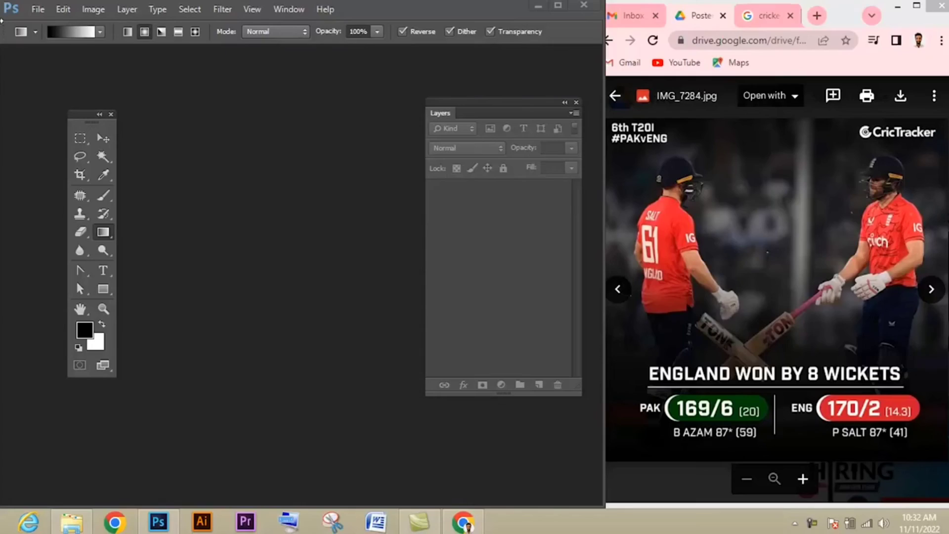
Step: Open the cricket photo and zoom it to 50%
click(33, 9)
click(42, 37)
scroll(534, 257, down, 10)
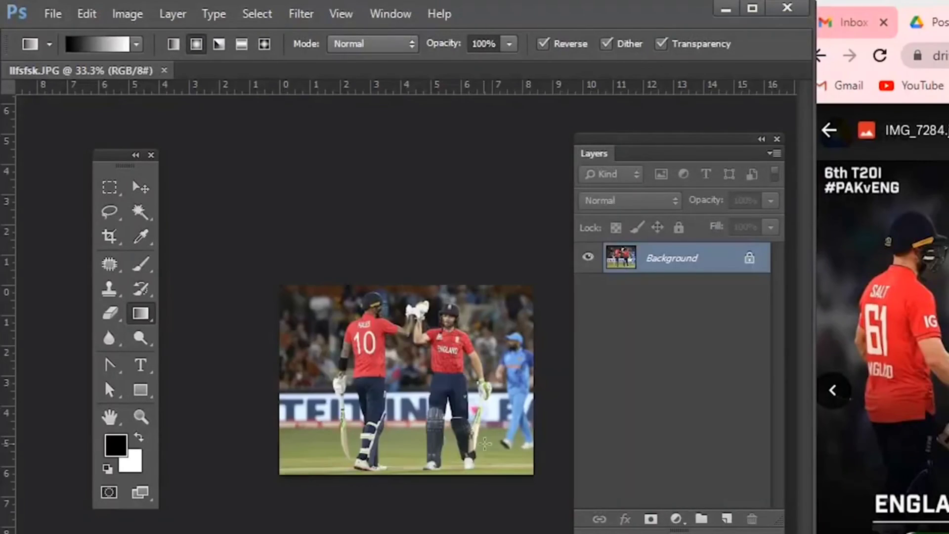
key(ctrl+plus)
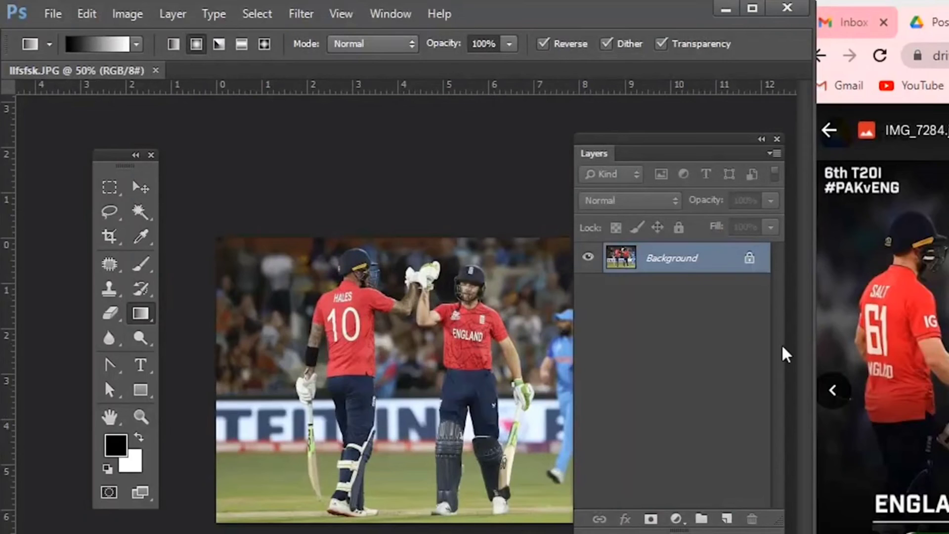
drag(662, 143, 682, 147)
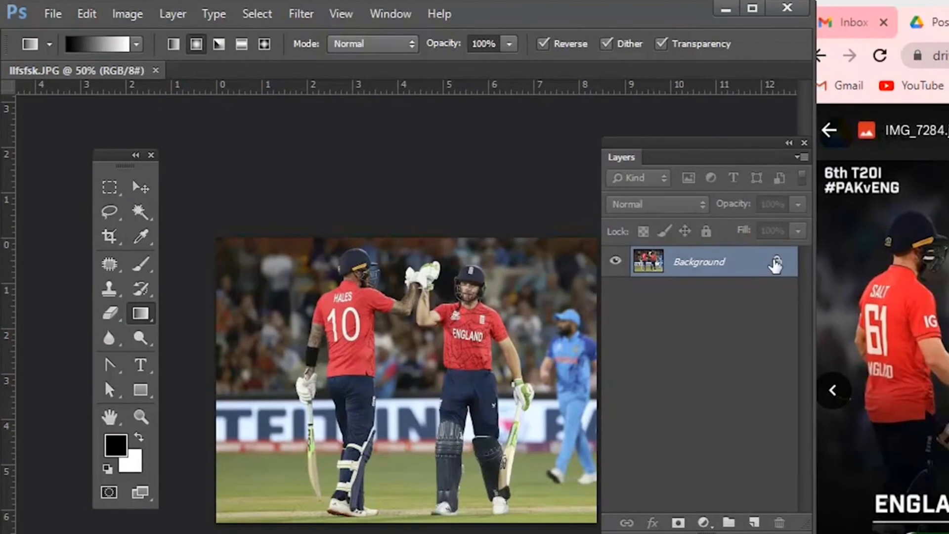
Step: Unlock the Background as Layer 0, add a new Layer 1, and draw a radial gradient on it
double_click(776, 266)
click(798, 220)
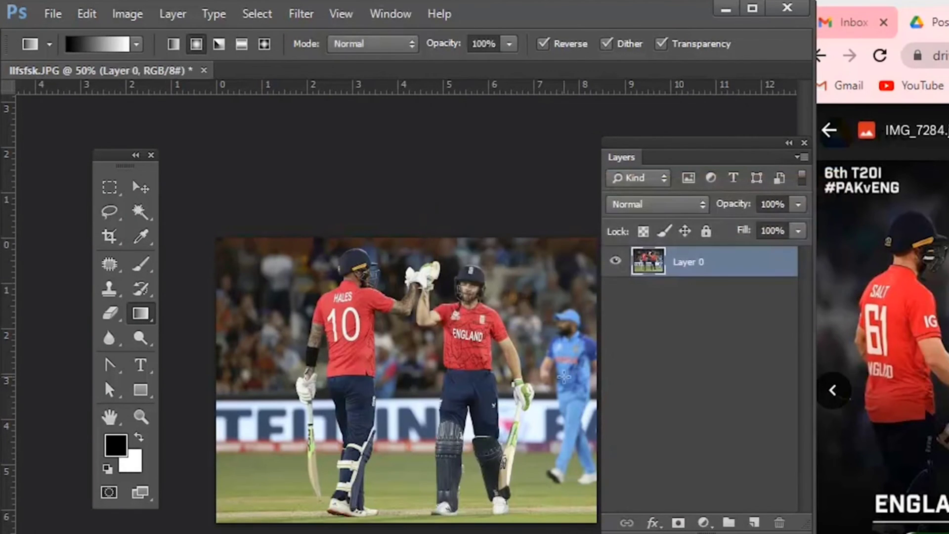
click(753, 522)
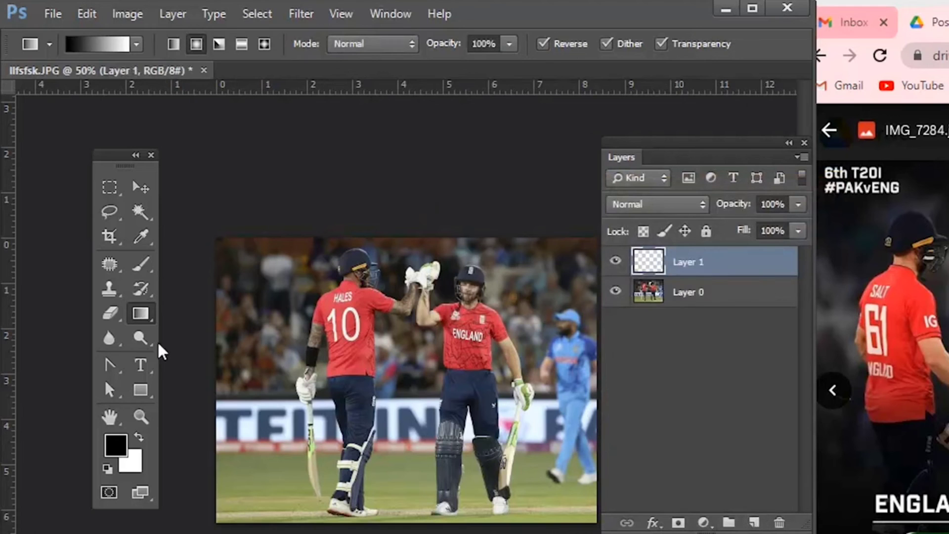
right_click(130, 315)
click(183, 313)
click(196, 45)
drag(417, 375, 595, 366)
key(ctrl+z)
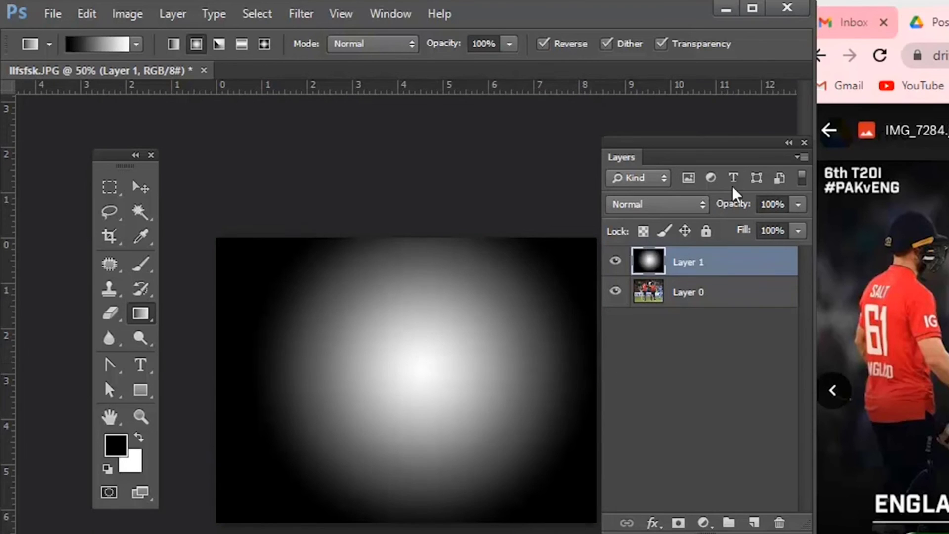
Step: Set Layer 1 to Multiply and scale the gradient up about 144% around its centre
click(698, 212)
click(651, 287)
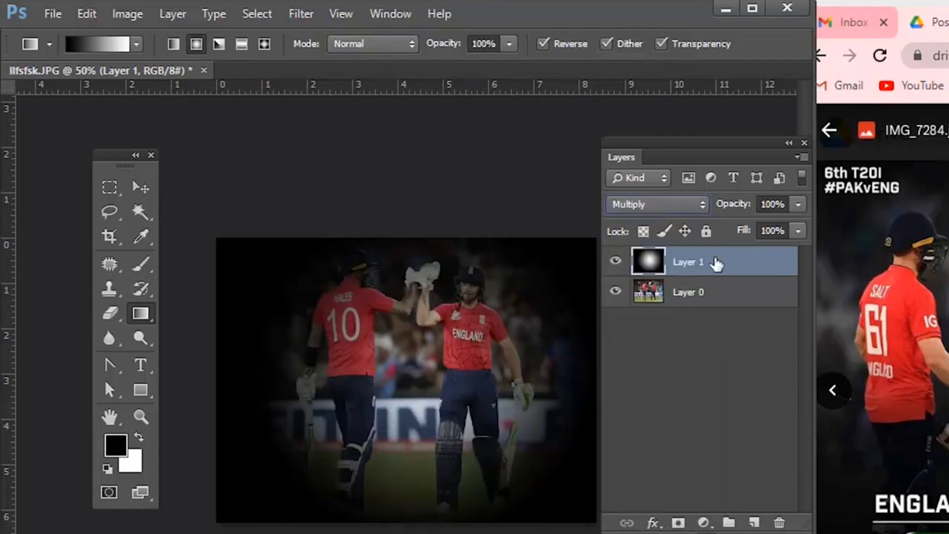
key(ctrl+t)
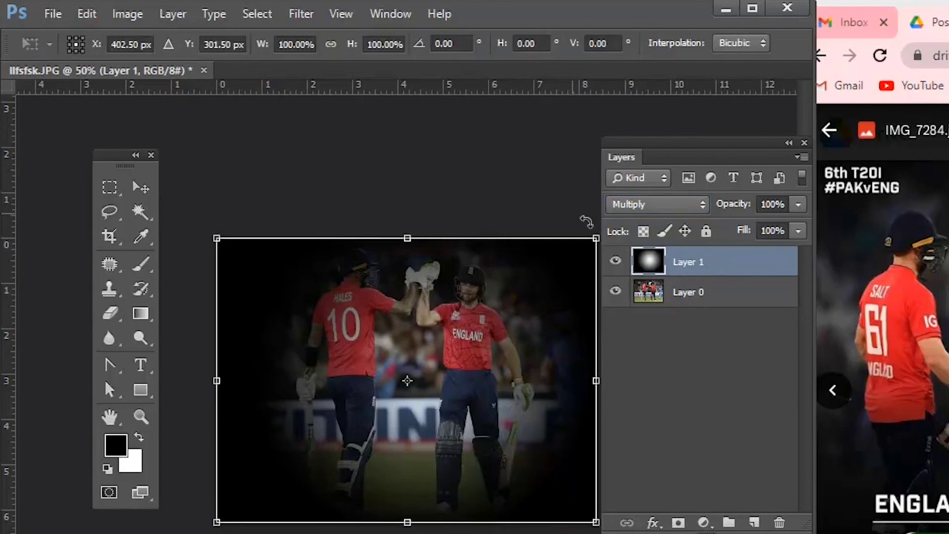
drag(595, 236, 691, 180)
key(Return)
Step: Set the Horizontal Type tool's font to Bebas Neue Bold
key(g)
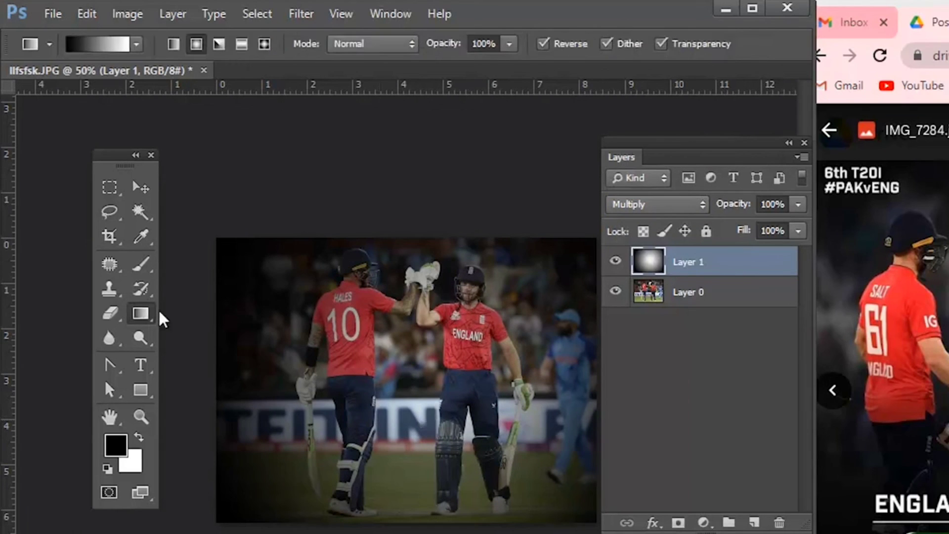
click(144, 371)
click(196, 363)
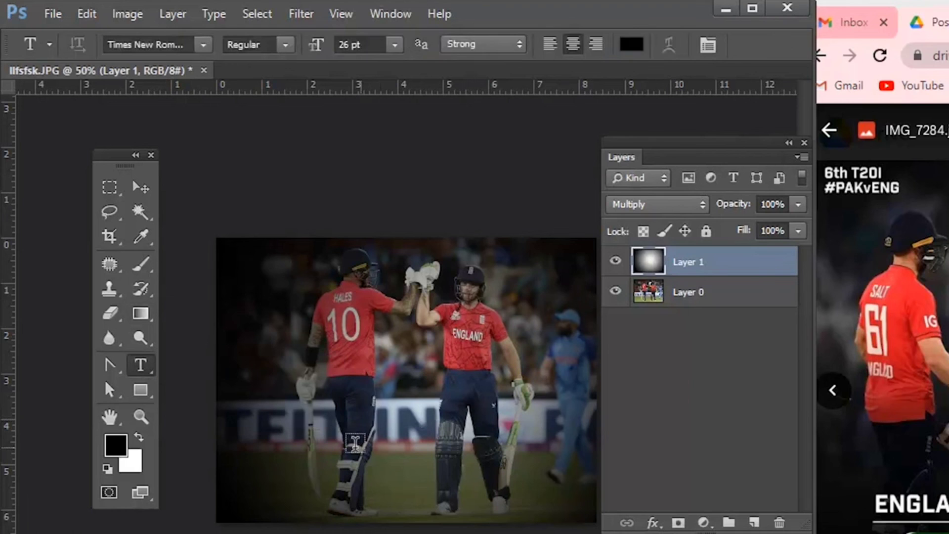
click(143, 44)
text(Bebas Neue)
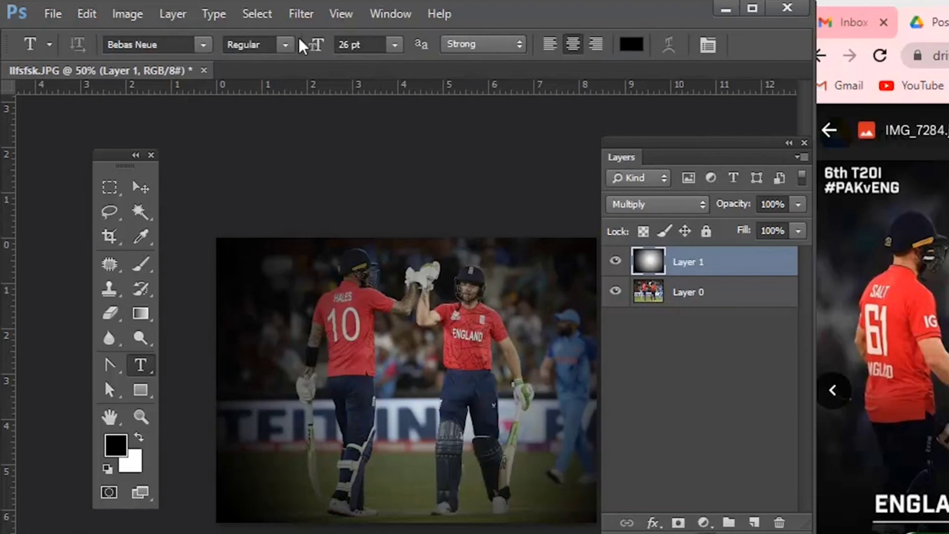
click(285, 44)
click(247, 74)
Step: Type 'ENGLAND WON BY 10 WICKETS' in white at 48 pt and move it to the lower centre
click(296, 460)
text(ENGLAND WON BY)
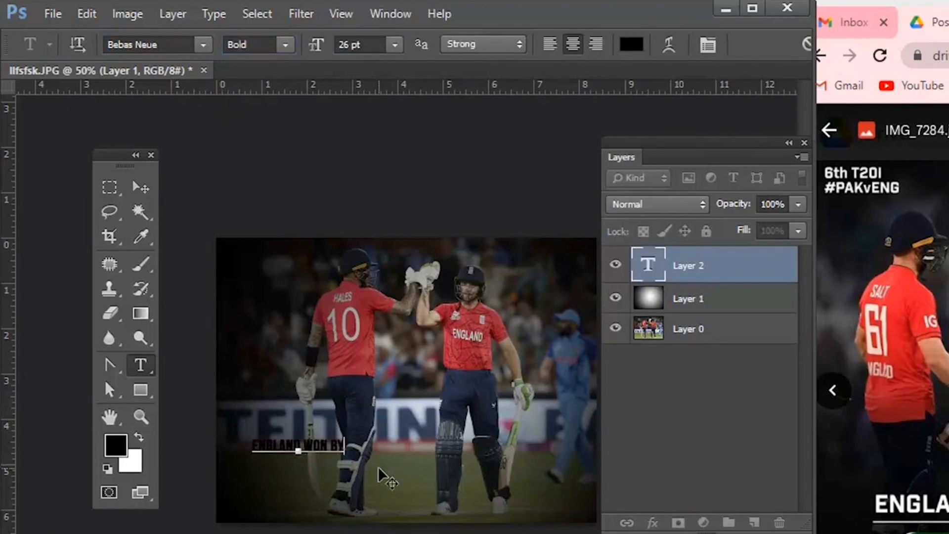
text( 10 WICKETS)
key(ctrl+a)
click(631, 44)
click(692, 250)
key(Return)
click(394, 44)
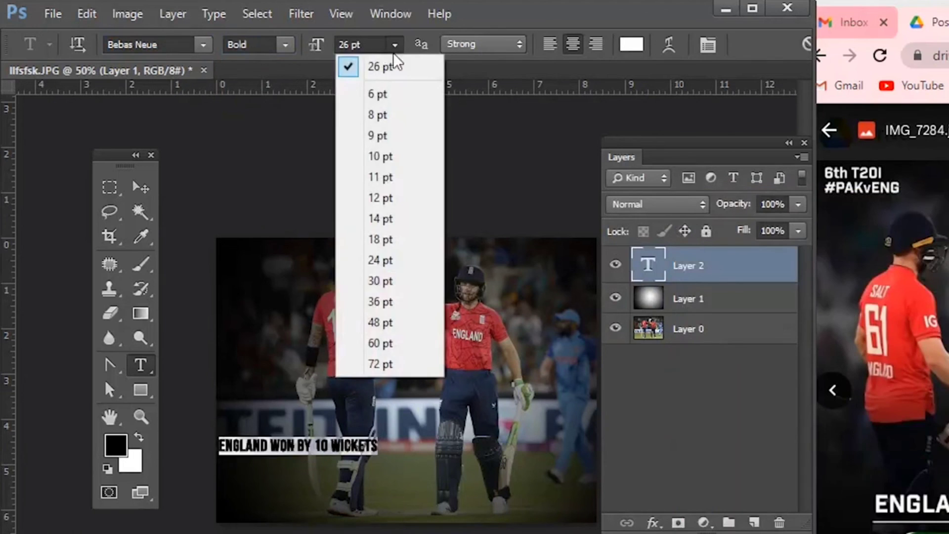
click(381, 322)
click(140, 188)
drag(380, 396, 502, 411)
Step: Draw a horizontal line under the headline with a stroke of about 14 pt
drag(147, 395, 197, 457)
drag(268, 474, 567, 474)
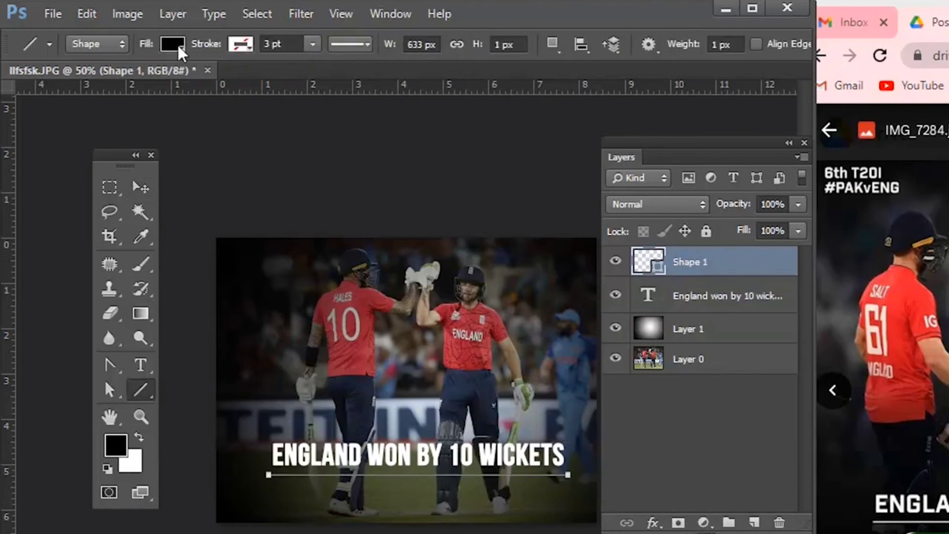
click(172, 44)
click(312, 44)
drag(284, 63, 424, 69)
Step: Draw a short vertical line below the underline with a stroke of about 30 pt
click(140, 188)
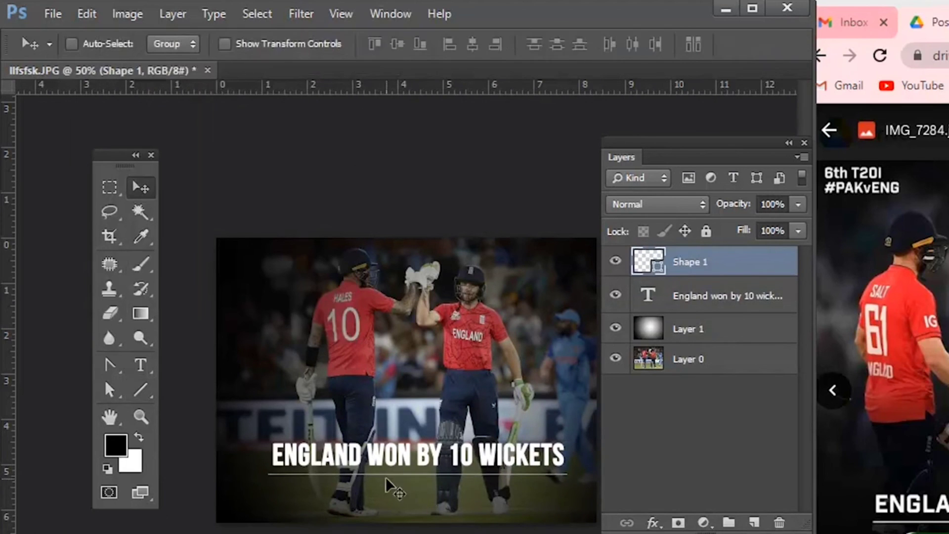
drag(140, 389, 205, 458)
drag(404, 478, 404, 509)
click(312, 44)
drag(311, 63, 339, 70)
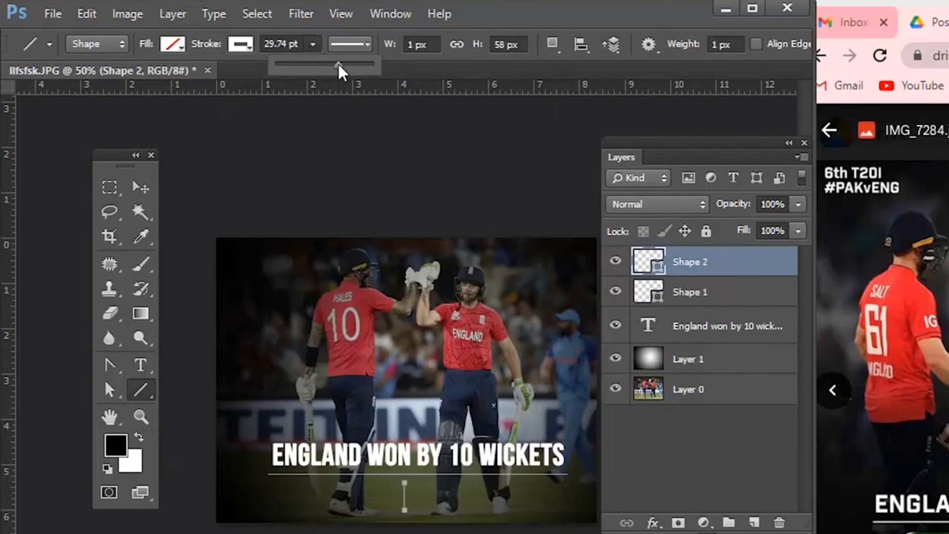
click(140, 188)
Step: Add 'SEMI-FINAL T20I' at the photo's top-left, shrunk to 28 pt, and nudge it into place
key(t)
click(203, 44)
click(239, 274)
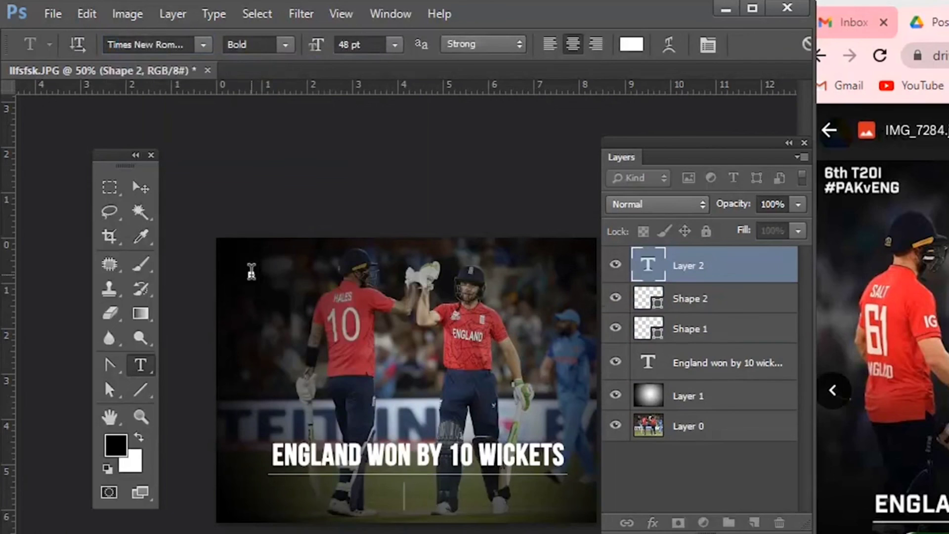
text(SEMI)
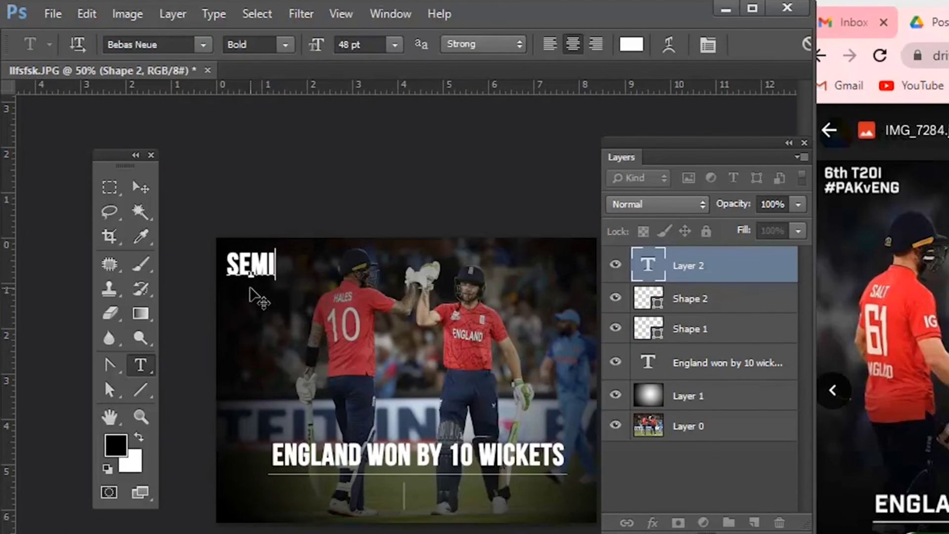
text(-FINAL t20i)
key(ctrl+a)
key(ctrl+shift+comma)
key(ctrl+shift+comma)
key(ctrl+shift+comma)
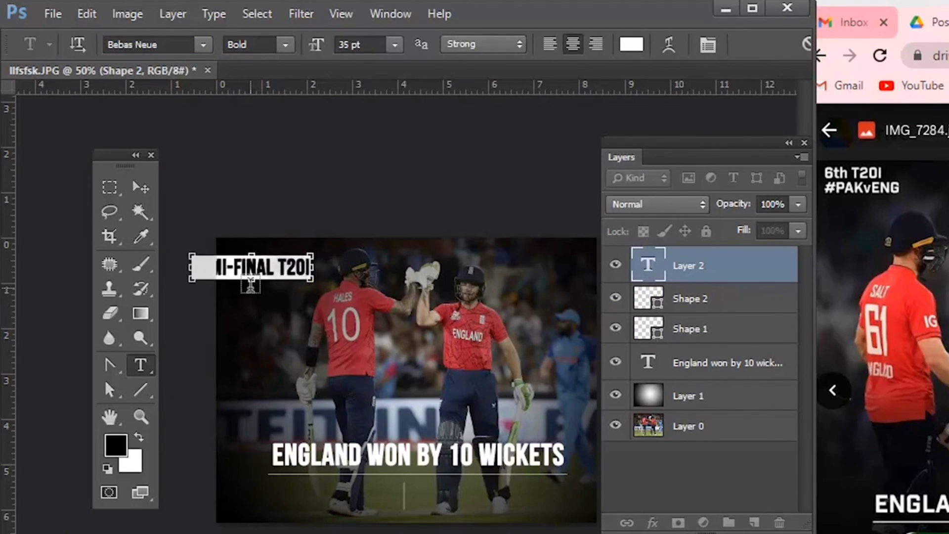
key(ctrl+Return)
key(v)
drag(303, 278, 334, 271)
key(t)
click(264, 282)
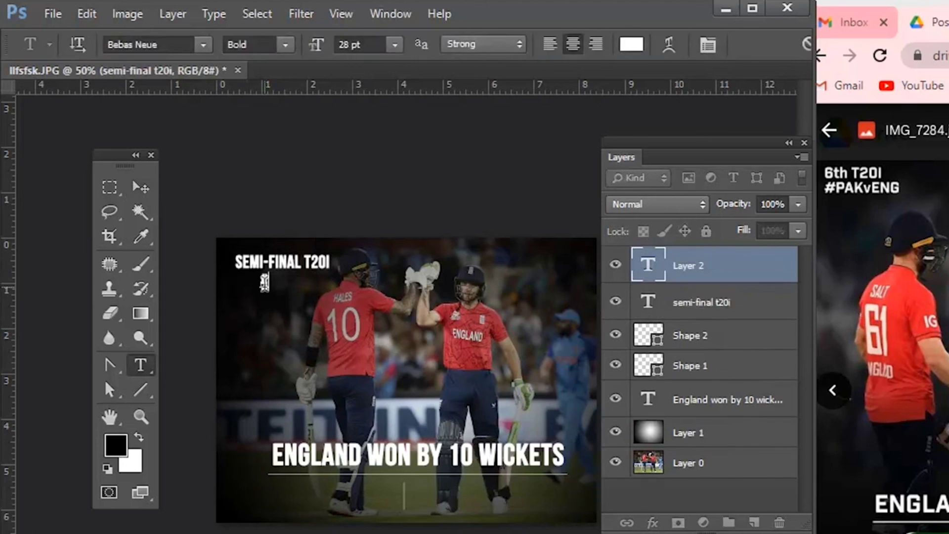